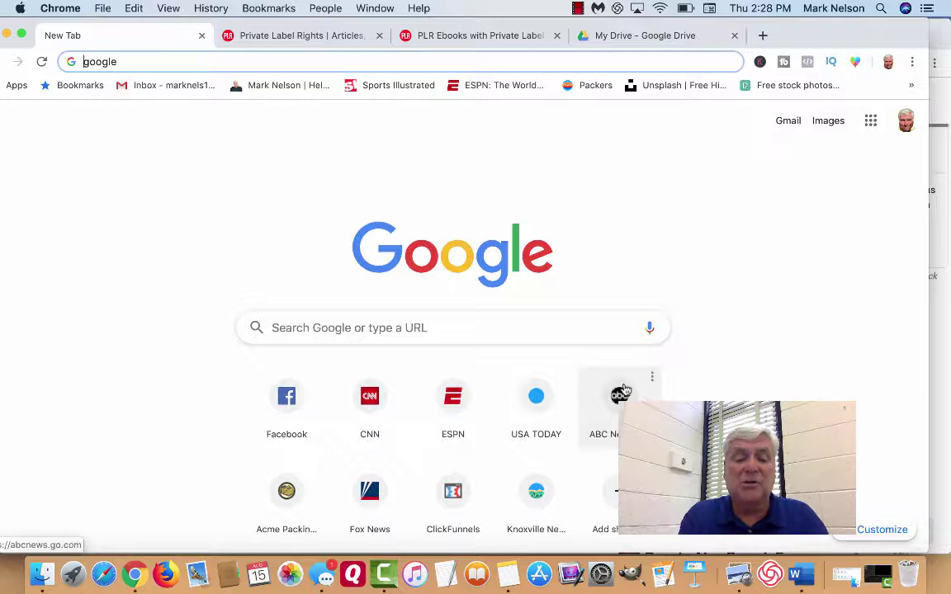
Search 'plr store' from the address bar to reach theplrstore.com
{"action": "type", "text": "p"}
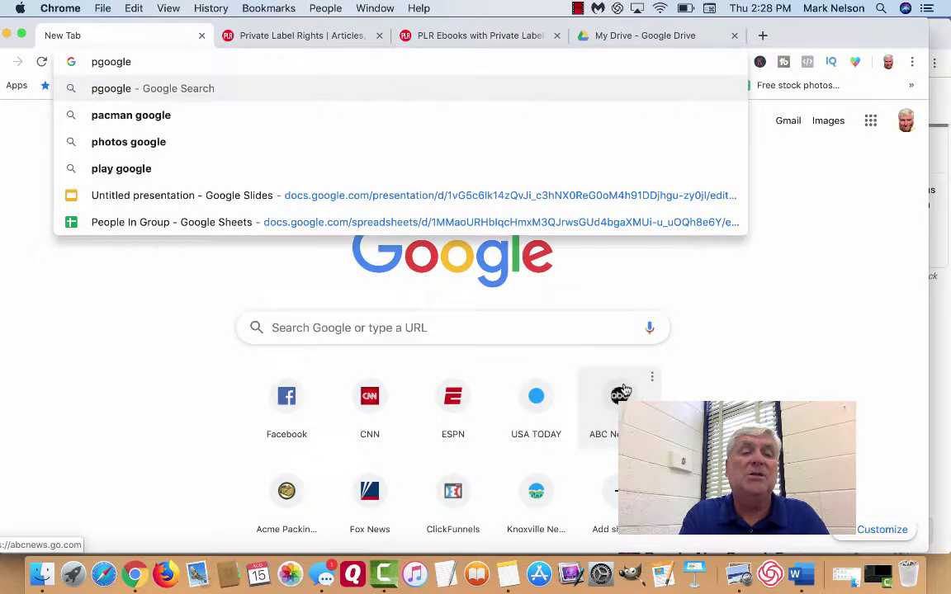
{"action": "type", "text": "lr"}
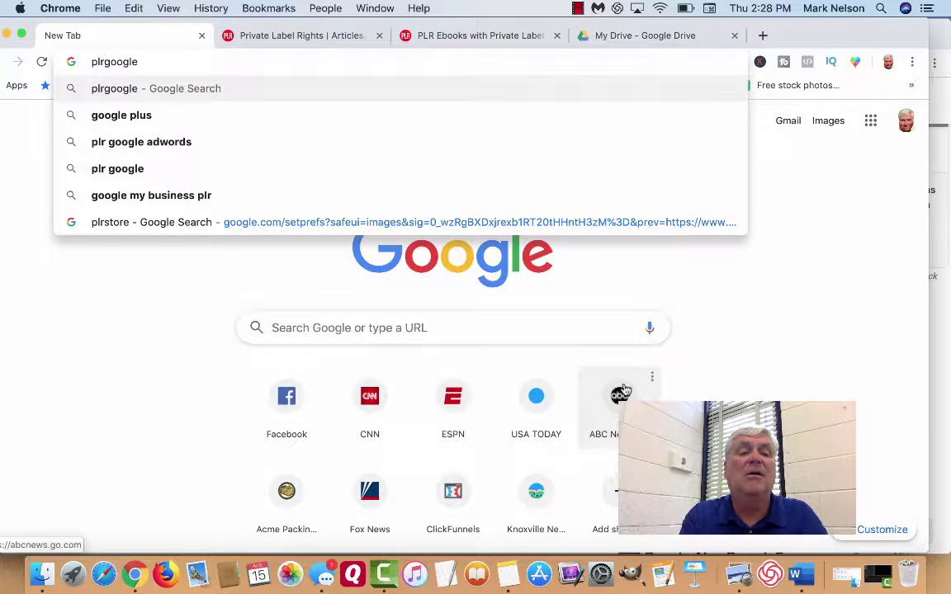
{"action": "type", "text": " store"}
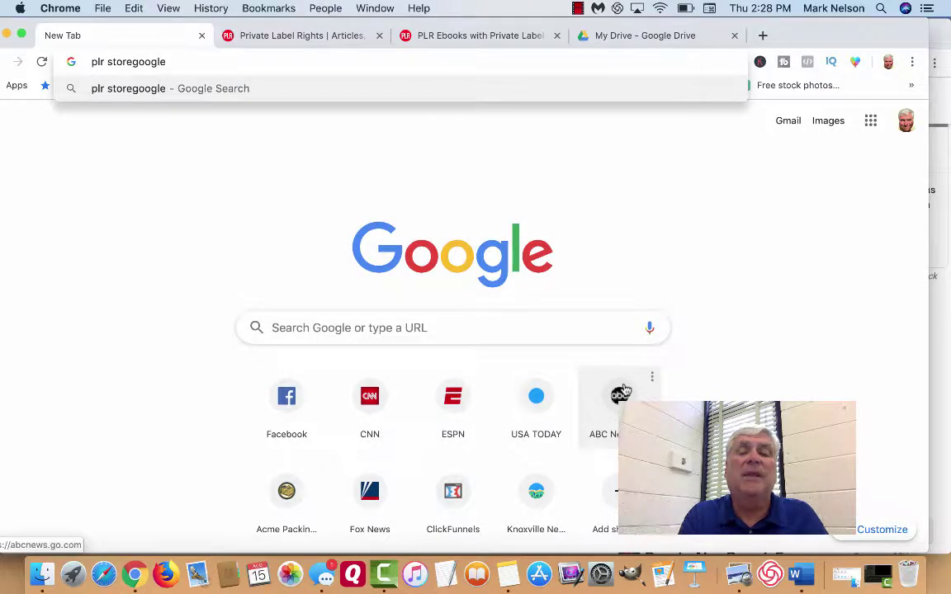
{"action": "left_click", "coordinate": [303, 38]}
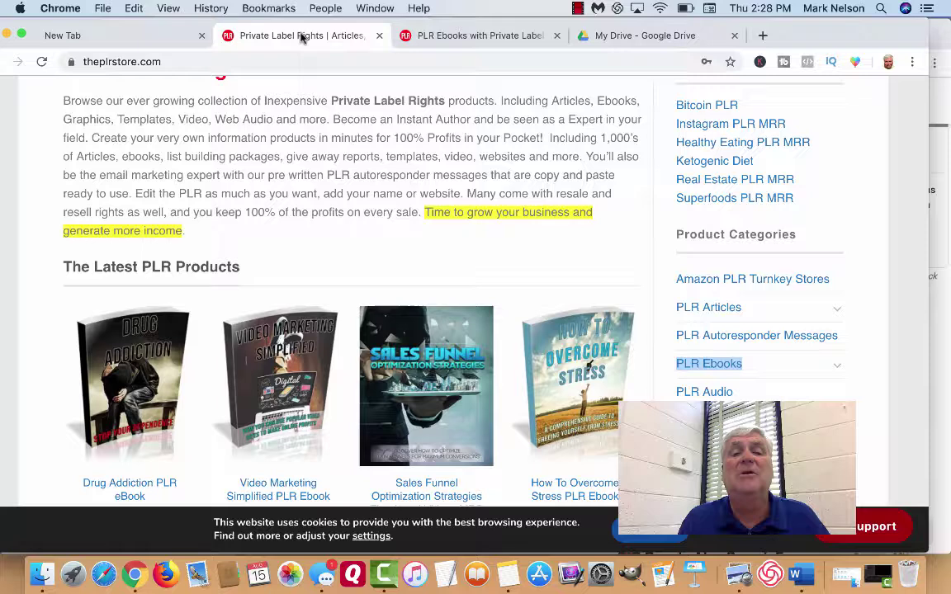
{"action": "scroll", "coordinate": [260, 134], "scroll_direction": "up", "scroll_amount": 5}
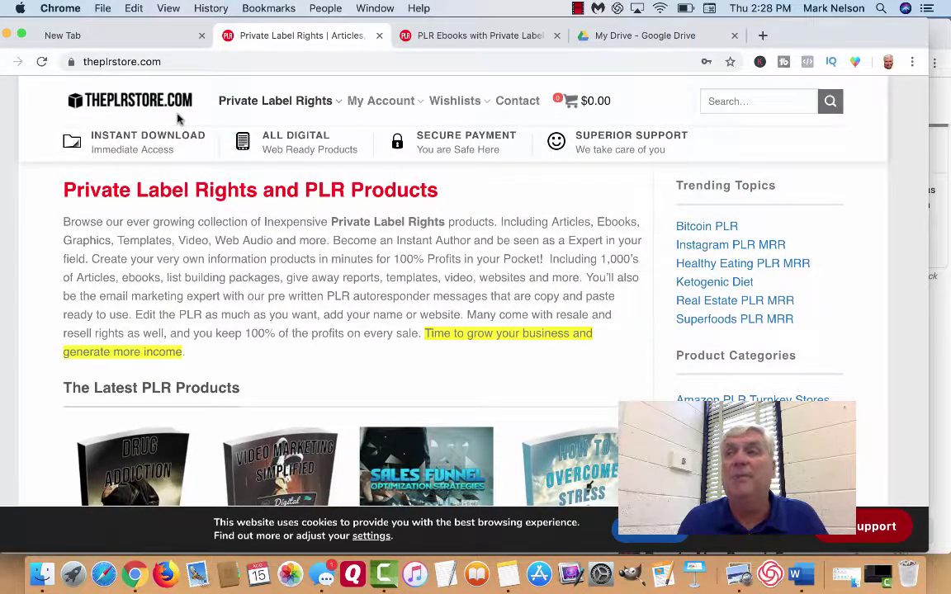
{"action": "scroll", "coordinate": [279, 211], "scroll_direction": "down", "scroll_amount": 2}
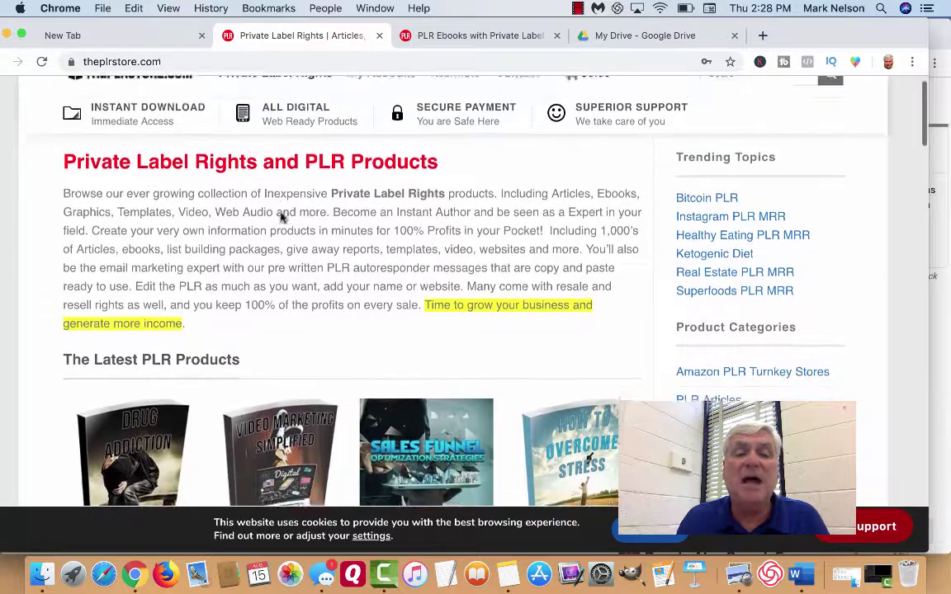
{"action": "scroll", "coordinate": [282, 210], "scroll_direction": "up", "scroll_amount": 1}
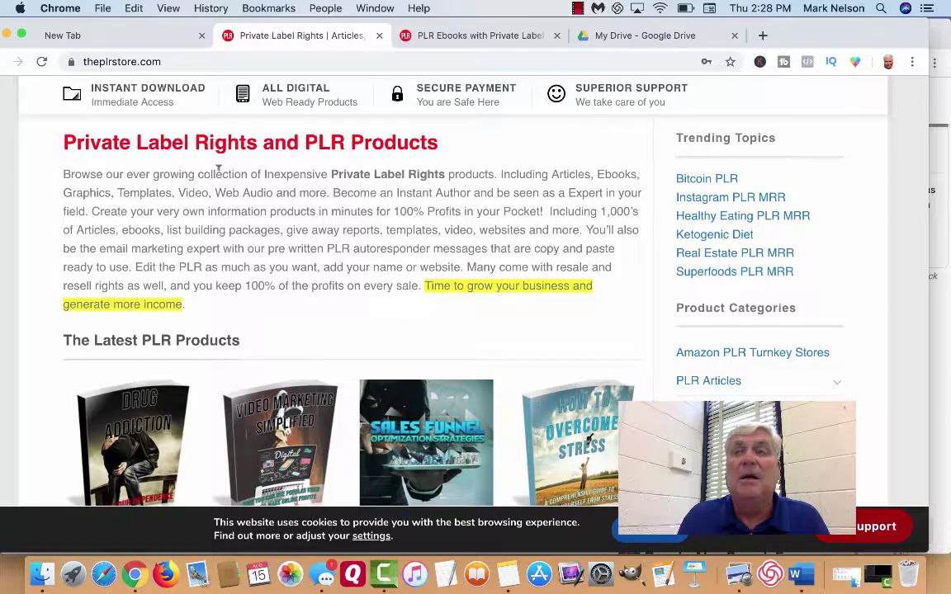
{"action": "scroll", "coordinate": [218, 202], "scroll_direction": "down", "scroll_amount": 1}
{"action": "scroll", "coordinate": [219, 205], "scroll_direction": "down", "scroll_amount": 3}
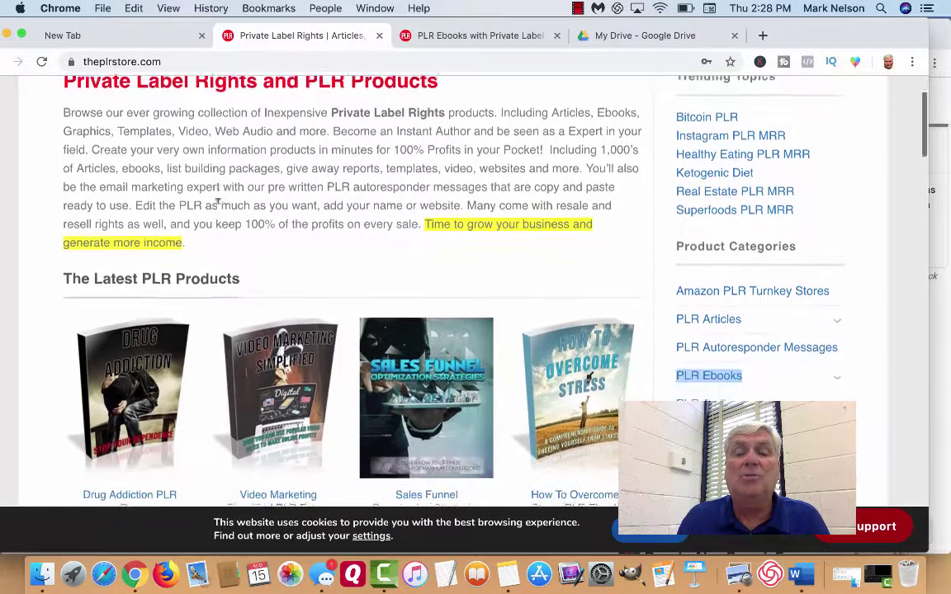
{"action": "scroll", "coordinate": [219, 207], "scroll_direction": "down", "scroll_amount": 1}
{"action": "scroll", "coordinate": [219, 209], "scroll_direction": "down", "scroll_amount": 1}
{"action": "scroll", "coordinate": [218, 208], "scroll_direction": "down", "scroll_amount": 1}
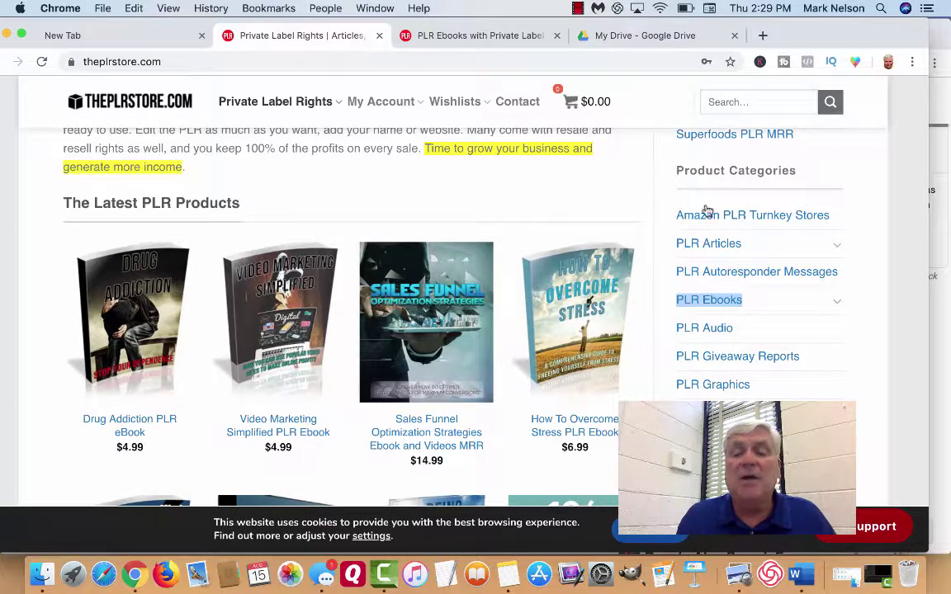
{"action": "scroll", "coordinate": [661, 196], "scroll_direction": "up", "scroll_amount": 1}
{"action": "scroll", "coordinate": [660, 196], "scroll_direction": "up", "scroll_amount": 1}
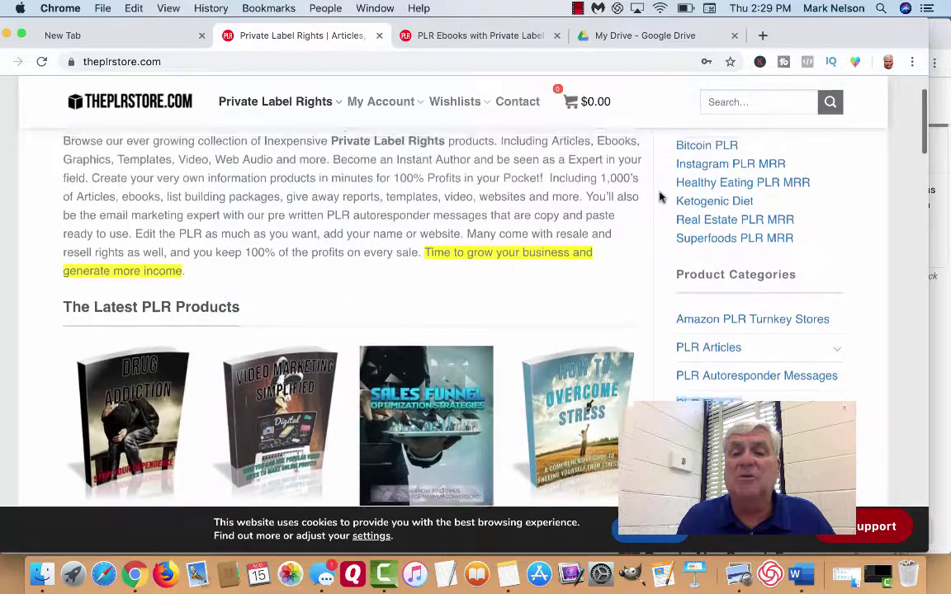
{"action": "scroll", "coordinate": [660, 196], "scroll_direction": "down", "scroll_amount": 1}
{"action": "scroll", "coordinate": [661, 195], "scroll_direction": "down", "scroll_amount": 1}
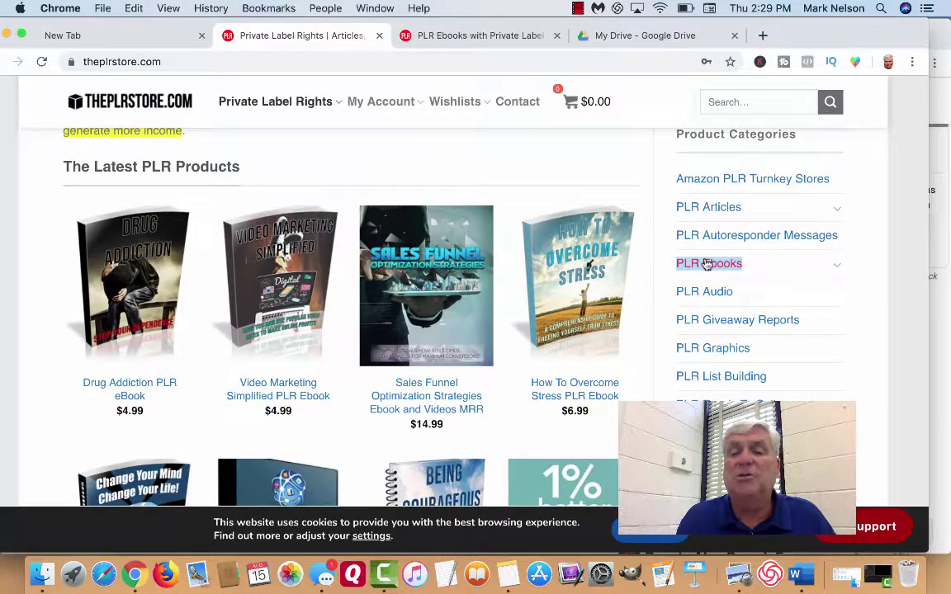
Browse the PLR Ebooks category listings and prices, then return to the top of the page
{"action": "left_click", "coordinate": [483, 38]}
{"action": "scroll", "coordinate": [326, 213], "scroll_direction": "down", "scroll_amount": 1}
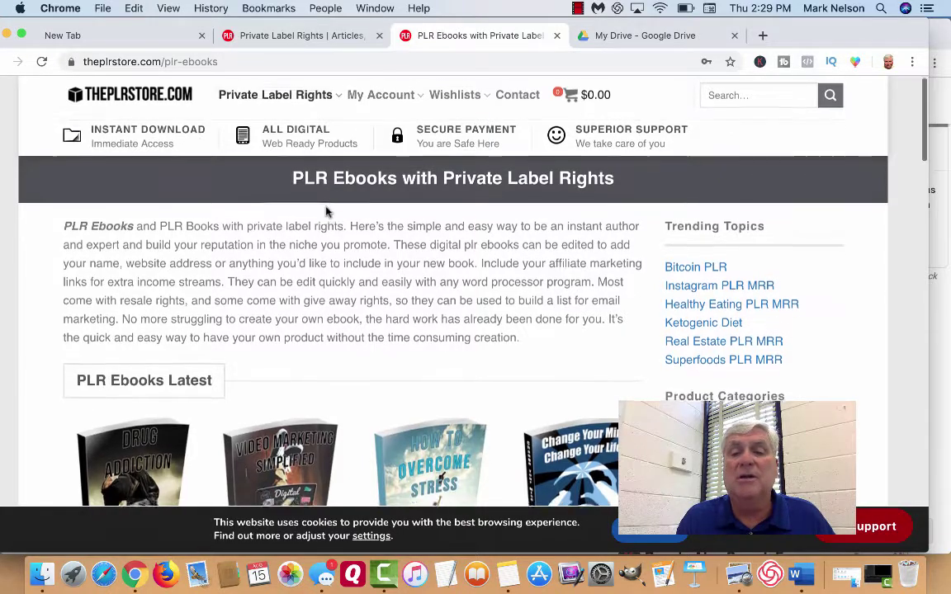
{"action": "scroll", "coordinate": [326, 211], "scroll_direction": "down", "scroll_amount": 1}
{"action": "scroll", "coordinate": [326, 205], "scroll_direction": "down", "scroll_amount": 1}
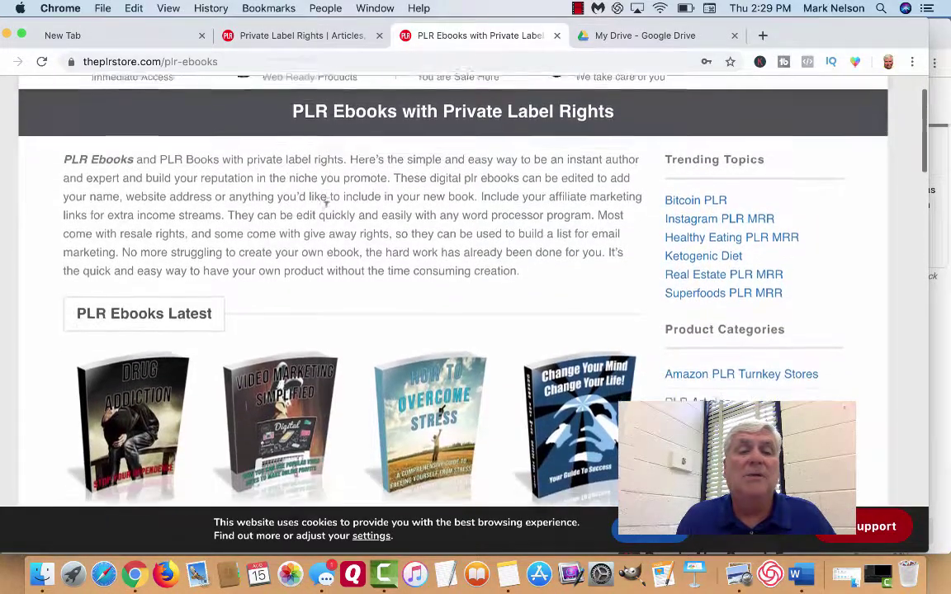
{"action": "scroll", "coordinate": [326, 202], "scroll_direction": "down", "scroll_amount": 1}
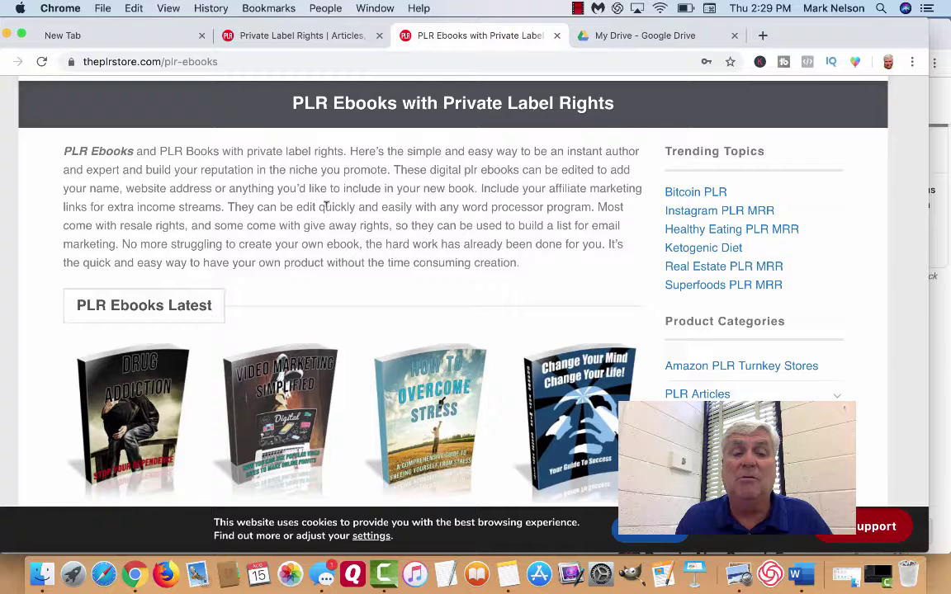
{"action": "scroll", "coordinate": [326, 208], "scroll_direction": "down", "scroll_amount": 2}
{"action": "scroll", "coordinate": [326, 211], "scroll_direction": "down", "scroll_amount": 1}
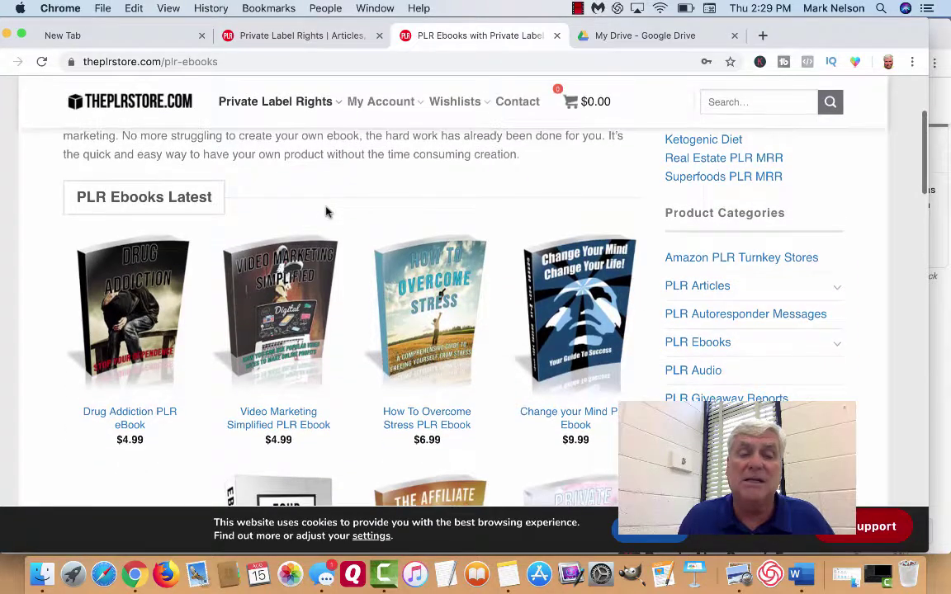
{"action": "scroll", "coordinate": [353, 273], "scroll_direction": "down", "scroll_amount": 1}
{"action": "scroll", "coordinate": [352, 274], "scroll_direction": "down", "scroll_amount": 1}
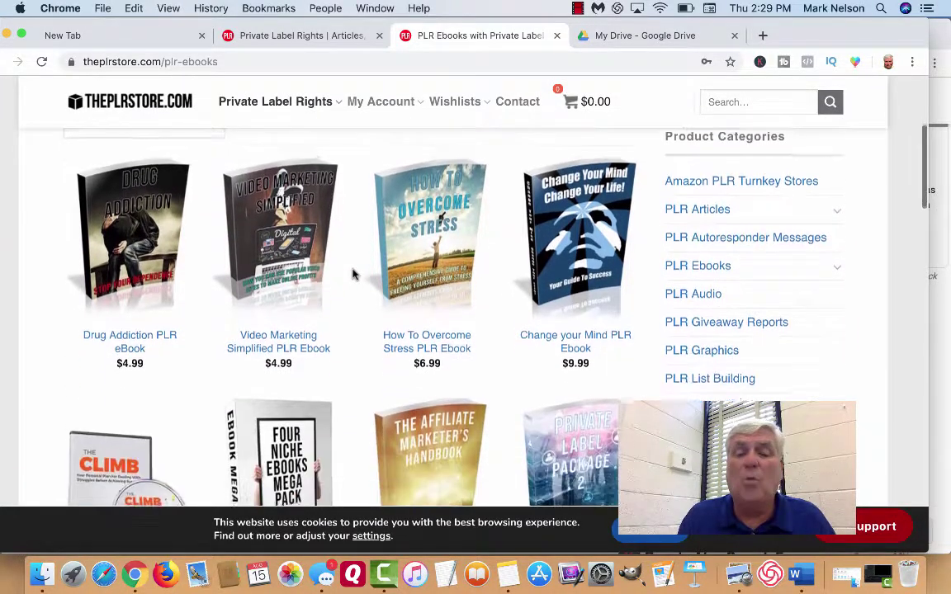
{"action": "scroll", "coordinate": [353, 274], "scroll_direction": "down", "scroll_amount": 1}
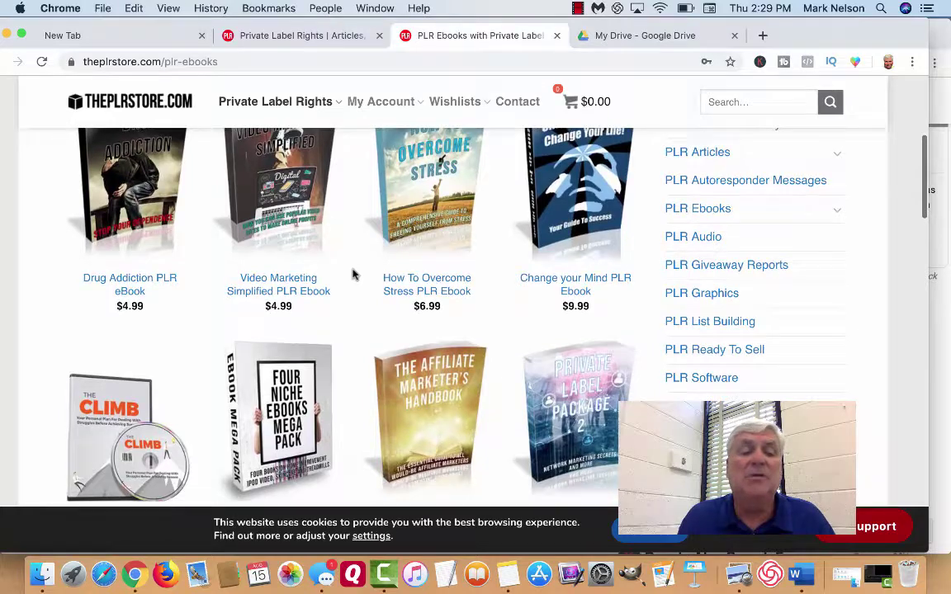
{"action": "scroll", "coordinate": [347, 311], "scroll_direction": "down", "scroll_amount": 1}
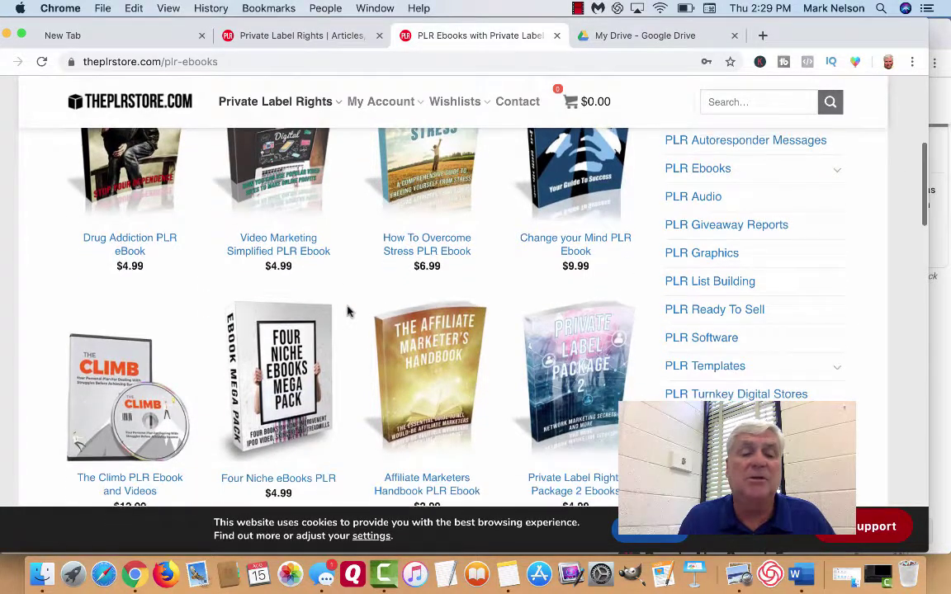
{"action": "scroll", "coordinate": [347, 311], "scroll_direction": "down", "scroll_amount": 1}
{"action": "scroll", "coordinate": [347, 311], "scroll_direction": "down", "scroll_amount": 1}
{"action": "scroll", "coordinate": [347, 311], "scroll_direction": "down", "scroll_amount": 1}
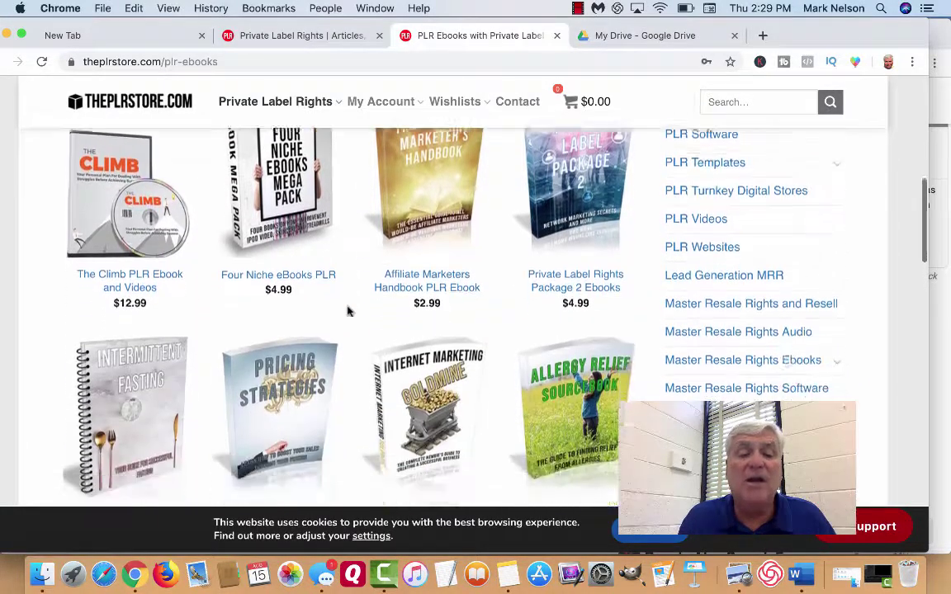
{"action": "scroll", "coordinate": [347, 311], "scroll_direction": "down", "scroll_amount": 1}
{"action": "scroll", "coordinate": [347, 311], "scroll_direction": "up", "scroll_amount": 3}
{"action": "scroll", "coordinate": [347, 311], "scroll_direction": "up", "scroll_amount": 2}
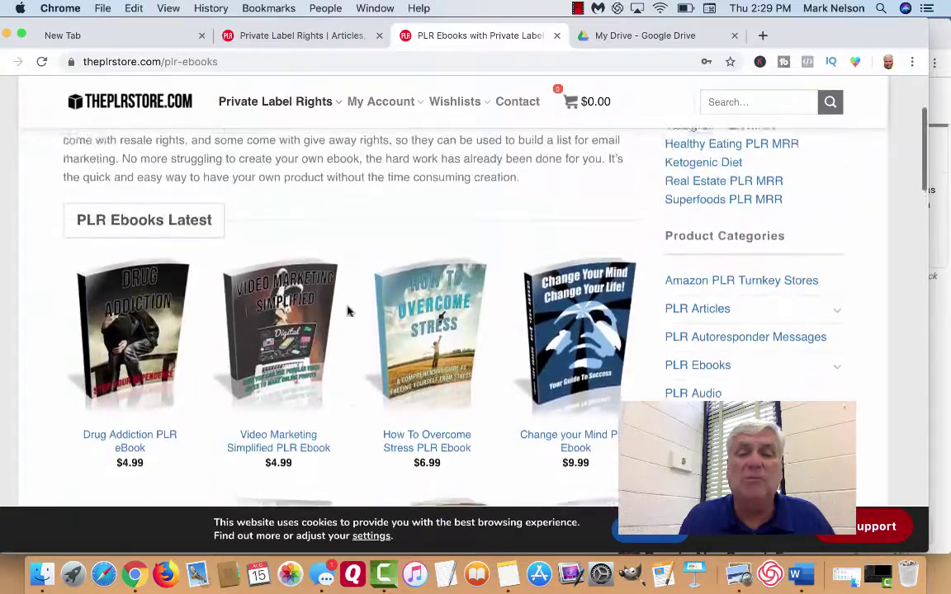
{"action": "scroll", "coordinate": [347, 311], "scroll_direction": "up", "scroll_amount": 2}
{"action": "scroll", "coordinate": [348, 305], "scroll_direction": "up", "scroll_amount": 1}
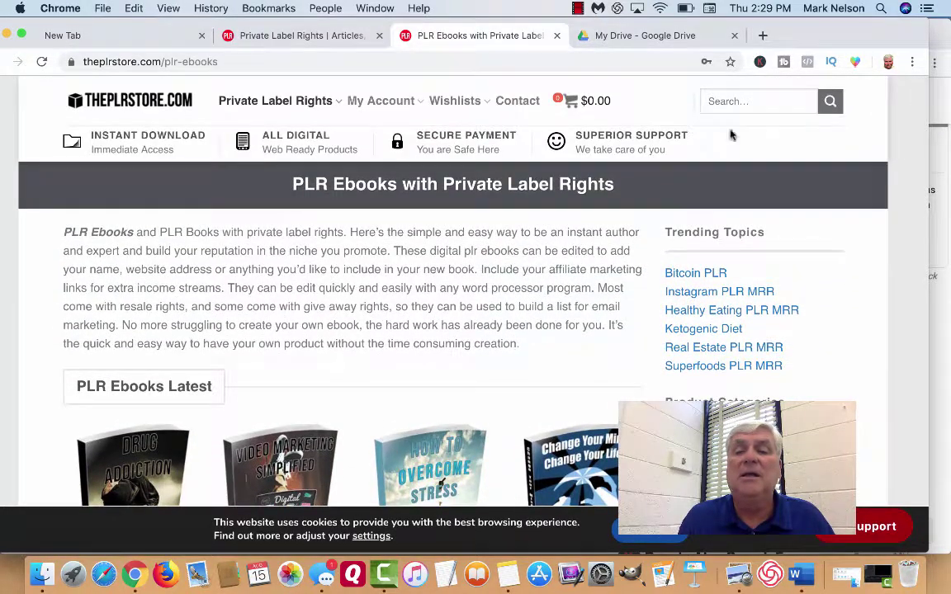
Search the store for 'make money' and find the $4.99 Affiliate Marketing ebook
{"action": "left_click", "coordinate": [735, 99]}
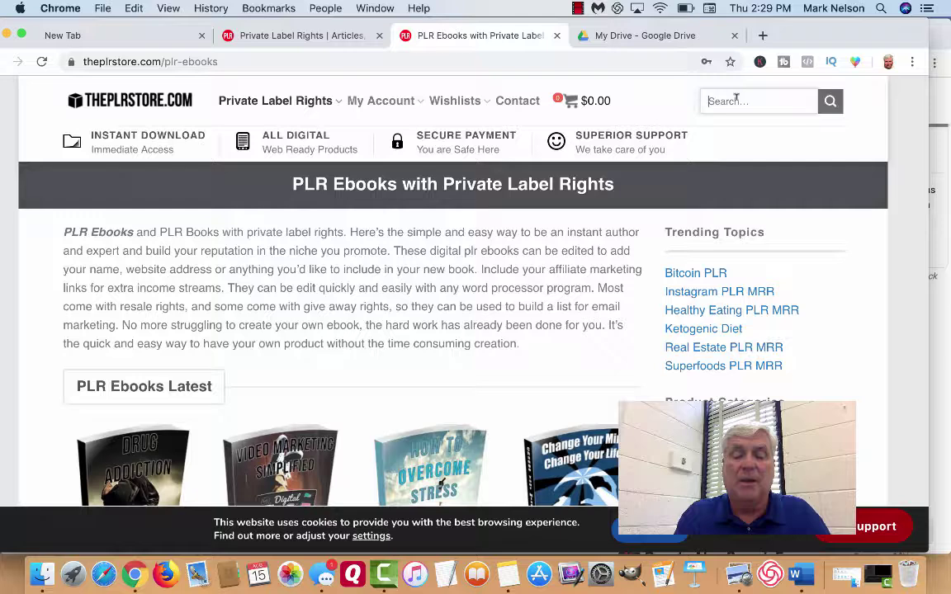
{"action": "type", "text": "mon"}
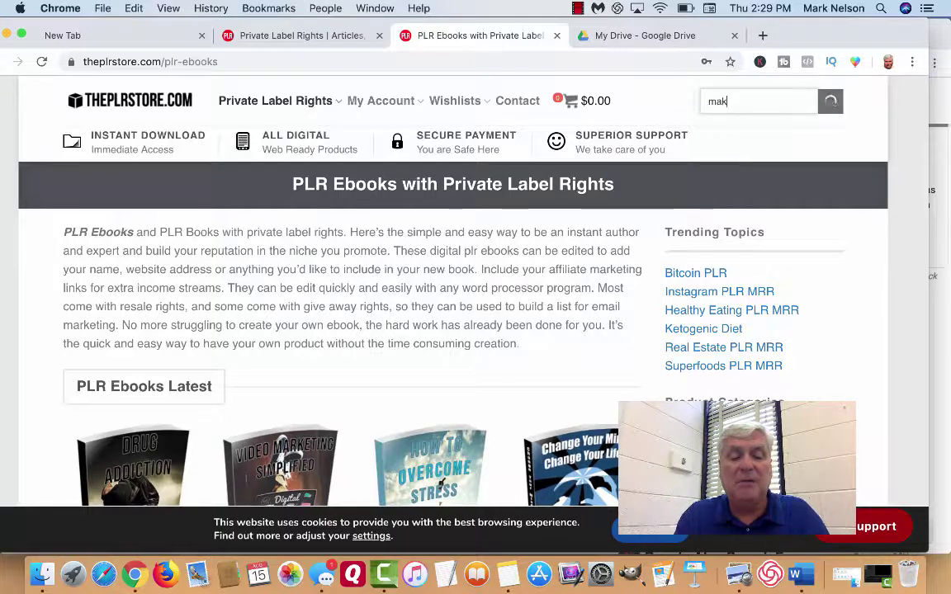
{"action": "type", "text": "ey"}
{"action": "key", "text": "Return"}
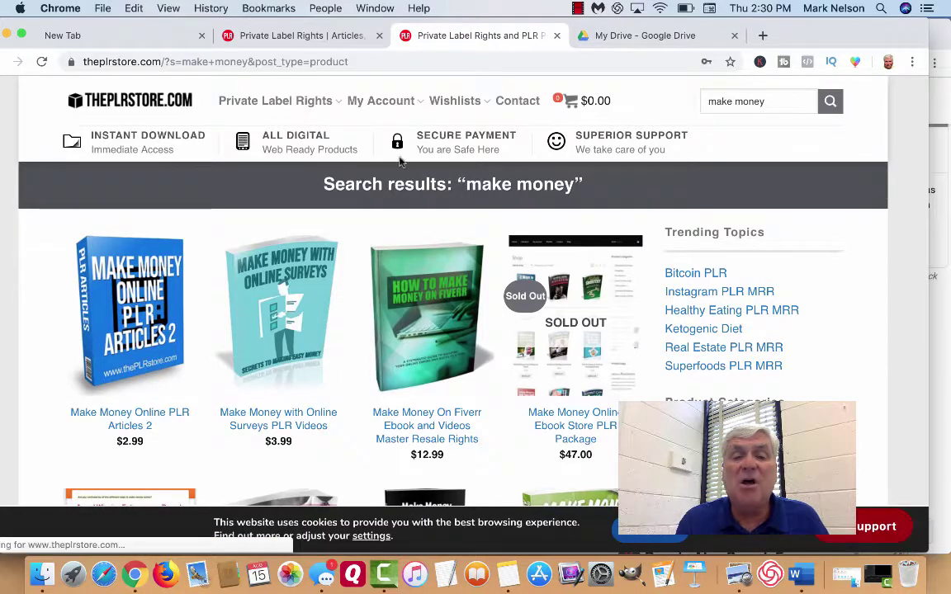
{"action": "scroll", "coordinate": [354, 285], "scroll_direction": "down", "scroll_amount": 3}
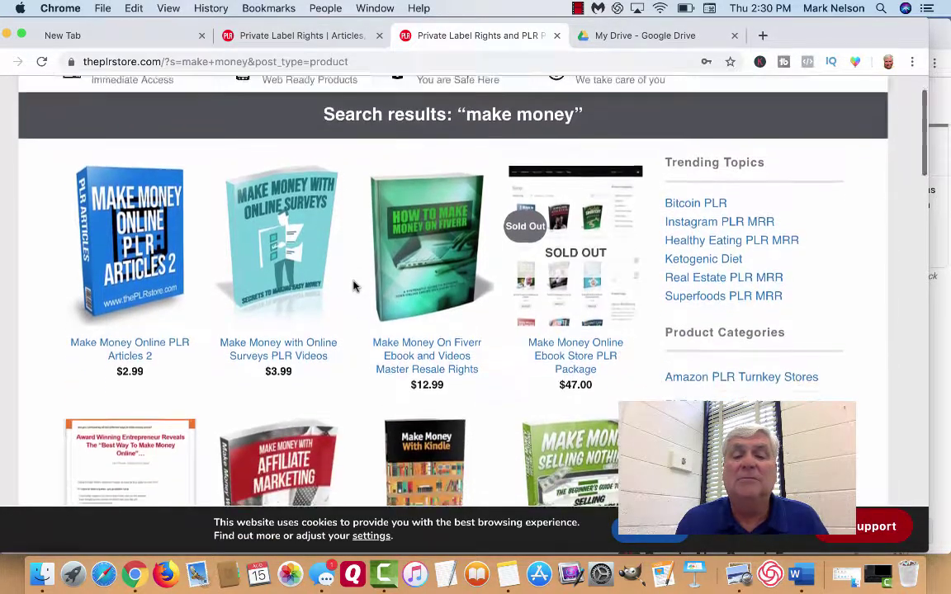
{"action": "scroll", "coordinate": [353, 285], "scroll_direction": "down", "scroll_amount": 3}
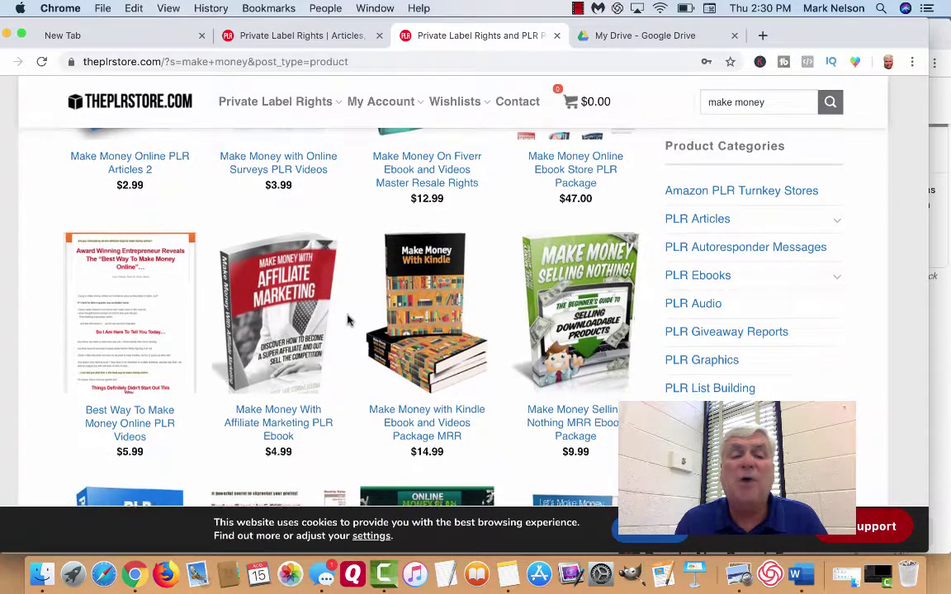
{"action": "scroll", "coordinate": [351, 323], "scroll_direction": "down", "scroll_amount": 2}
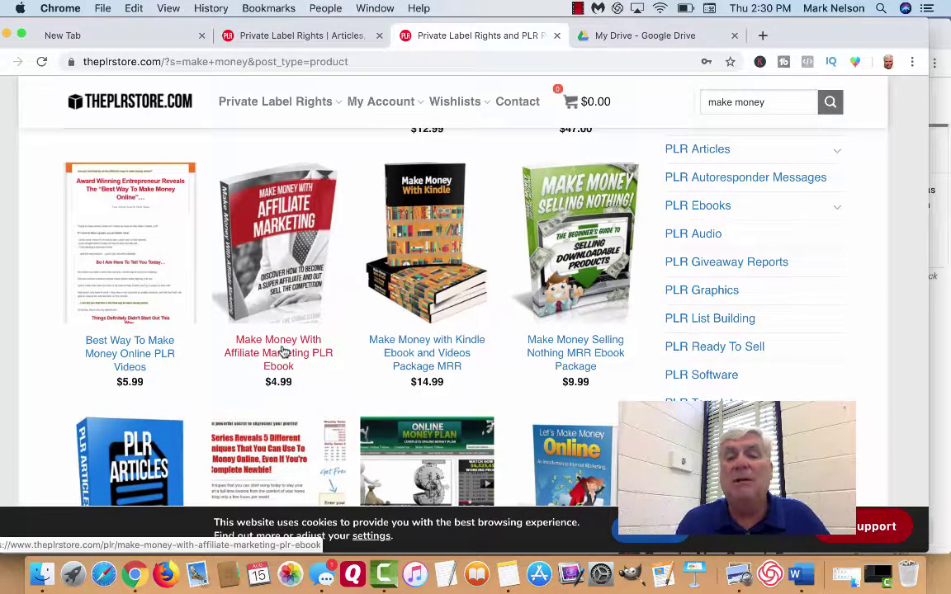
{"action": "scroll", "coordinate": [283, 353], "scroll_direction": "down", "scroll_amount": 1}
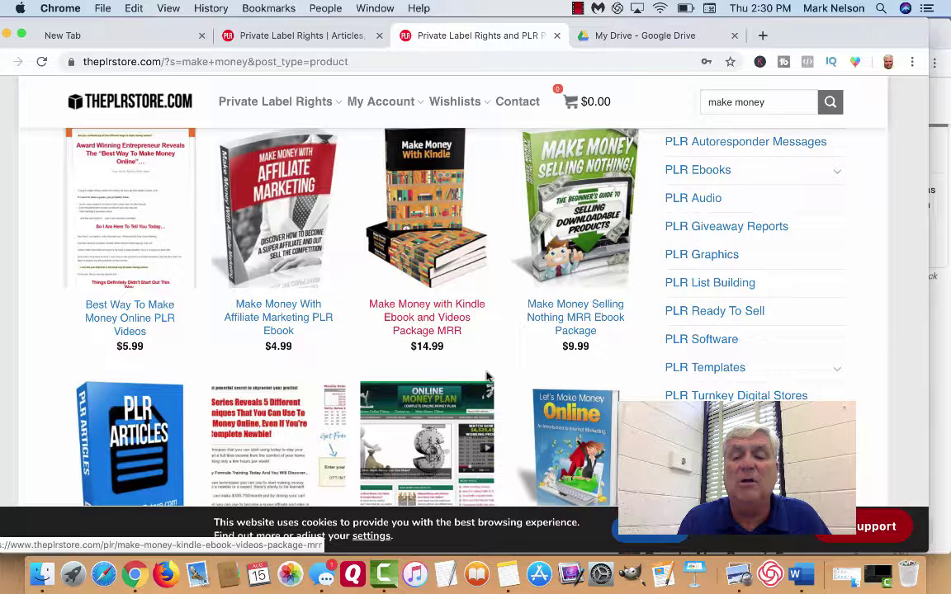
Open the make-money-with-affiliate-marketing-plr-ebook folder in Downloads and select Product Rights.pdf
{"action": "left_click", "coordinate": [846, 576]}
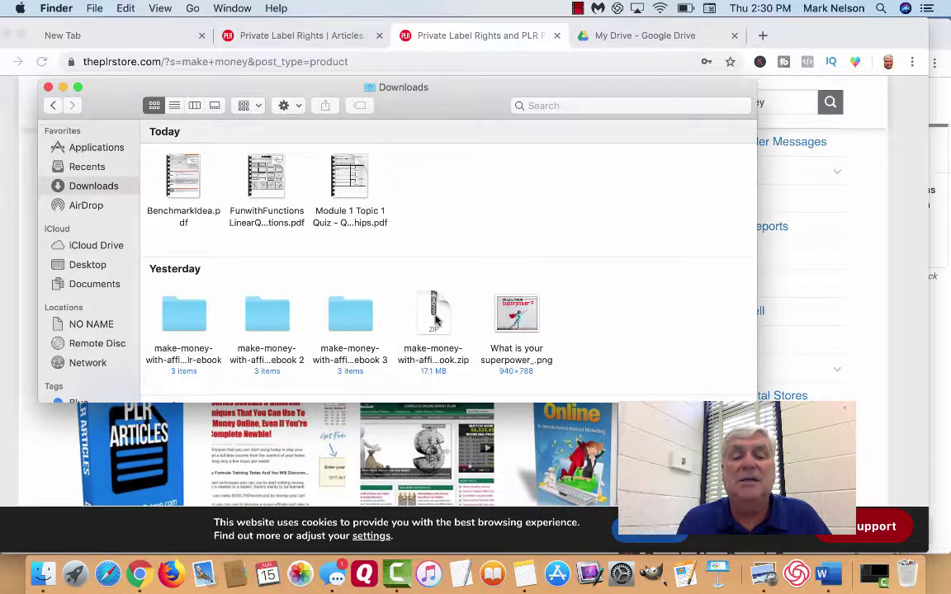
{"action": "double_click", "coordinate": [185, 313]}
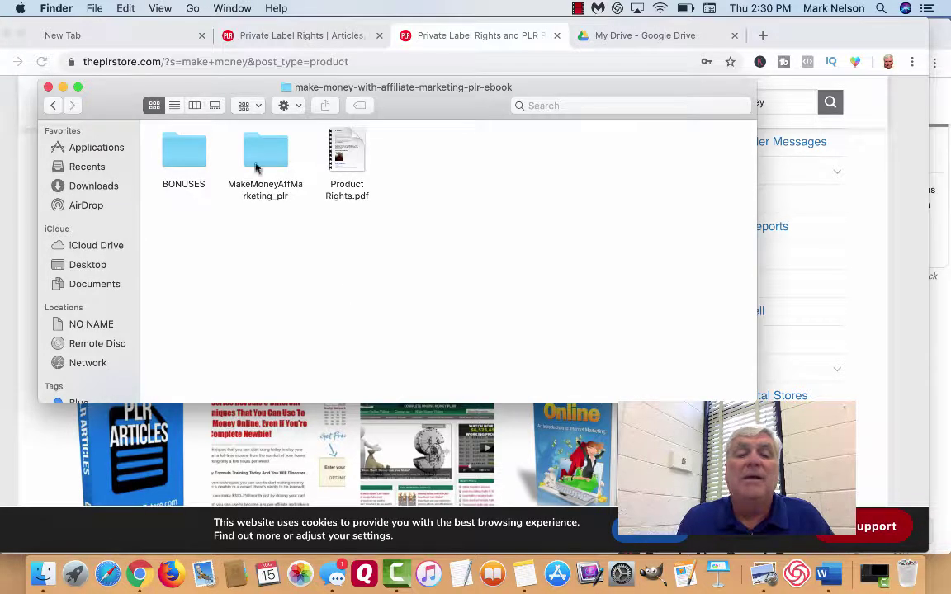
{"action": "mouse_move", "coordinate": [347, 151]}
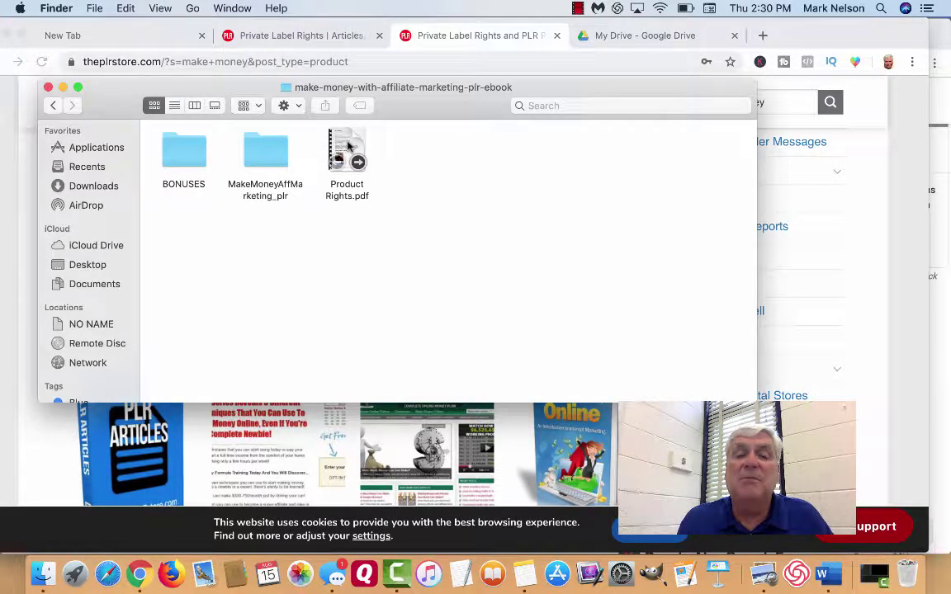
{"action": "left_click", "coordinate": [348, 147]}
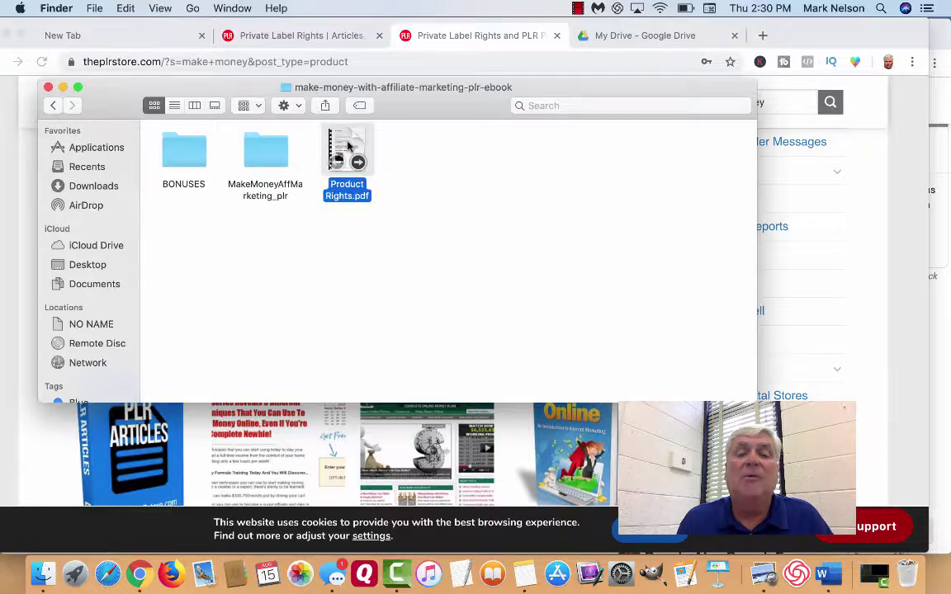
Read through the Product Rights.pdf license in Preview and close it
{"action": "double_click", "coordinate": [348, 146]}
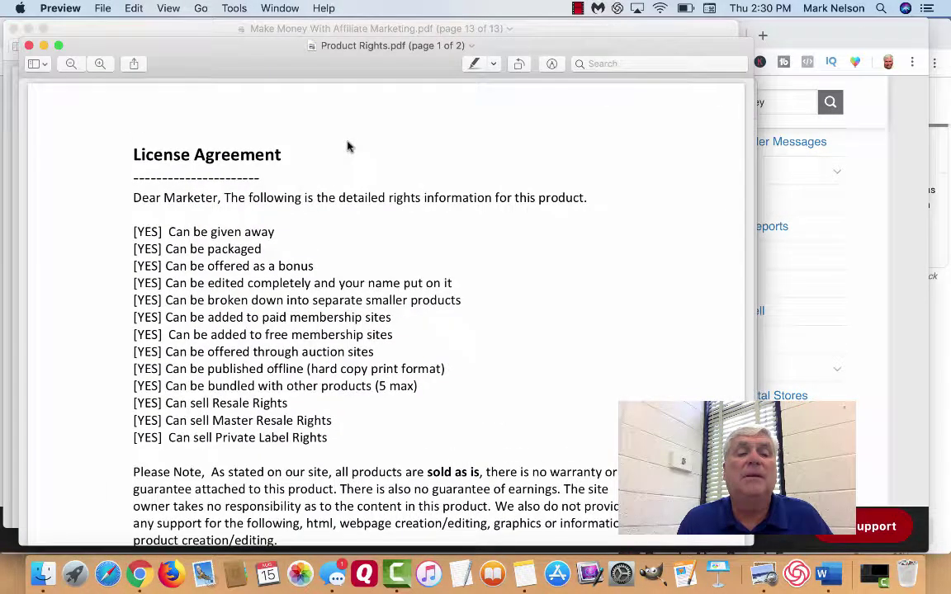
{"action": "scroll", "coordinate": [273, 168], "scroll_direction": "down", "scroll_amount": 5}
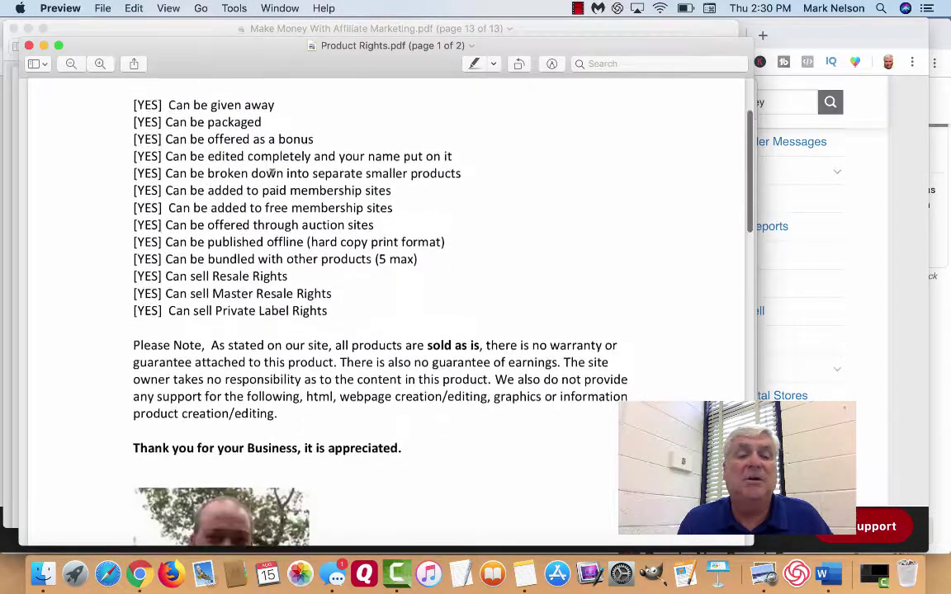
{"action": "scroll", "coordinate": [272, 169], "scroll_direction": "down", "scroll_amount": 5}
{"action": "scroll", "coordinate": [272, 170], "scroll_direction": "down", "scroll_amount": 1}
{"action": "scroll", "coordinate": [273, 171], "scroll_direction": "down", "scroll_amount": 2}
{"action": "scroll", "coordinate": [272, 170], "scroll_direction": "down", "scroll_amount": 2}
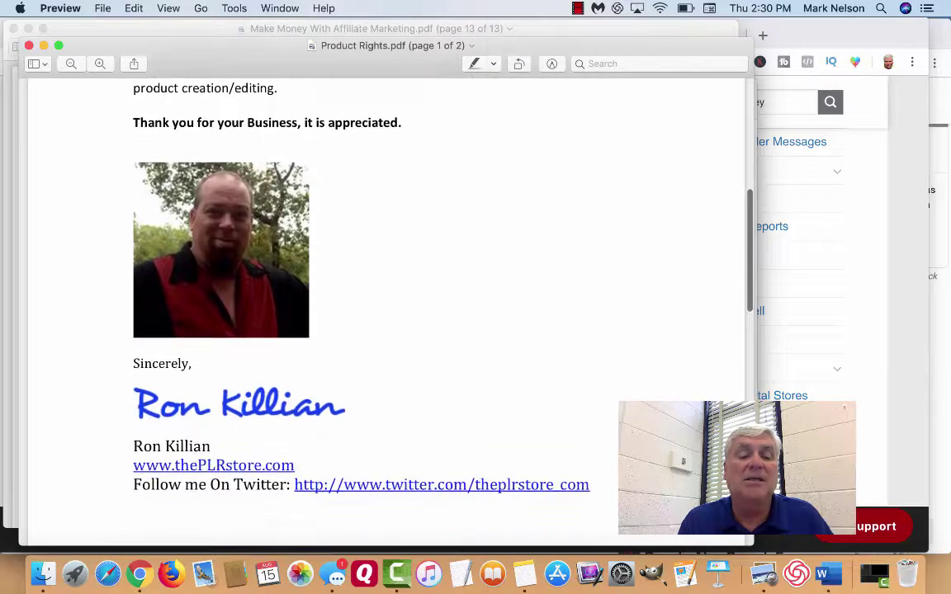
{"action": "scroll", "coordinate": [273, 170], "scroll_direction": "down", "scroll_amount": 3}
{"action": "scroll", "coordinate": [272, 170], "scroll_direction": "down", "scroll_amount": 3}
{"action": "scroll", "coordinate": [273, 170], "scroll_direction": "down", "scroll_amount": 3}
{"action": "scroll", "coordinate": [273, 170], "scroll_direction": "down", "scroll_amount": 3}
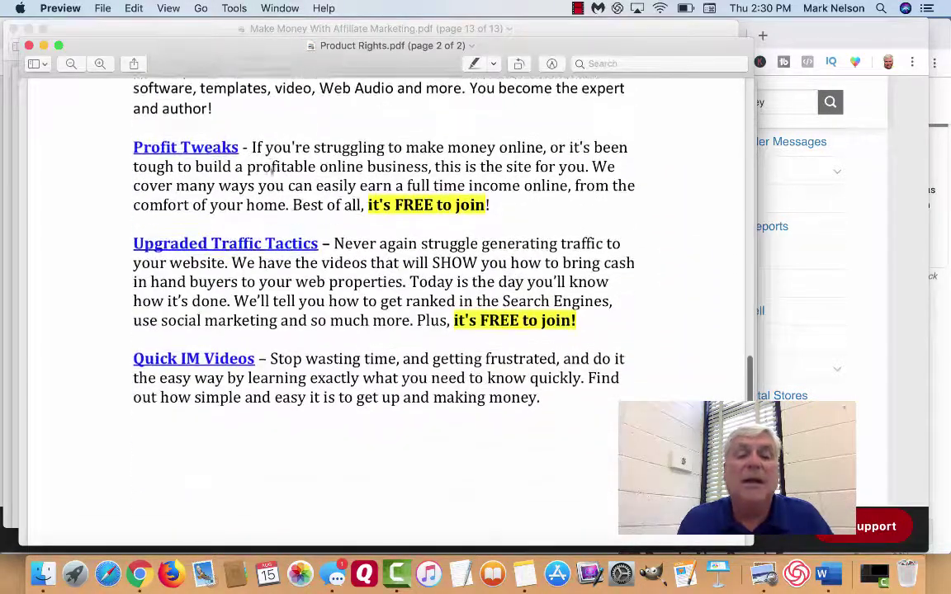
{"action": "scroll", "coordinate": [271, 172], "scroll_direction": "down", "scroll_amount": 2}
{"action": "scroll", "coordinate": [272, 171], "scroll_direction": "down", "scroll_amount": 2}
{"action": "scroll", "coordinate": [273, 170], "scroll_direction": "up", "scroll_amount": 5}
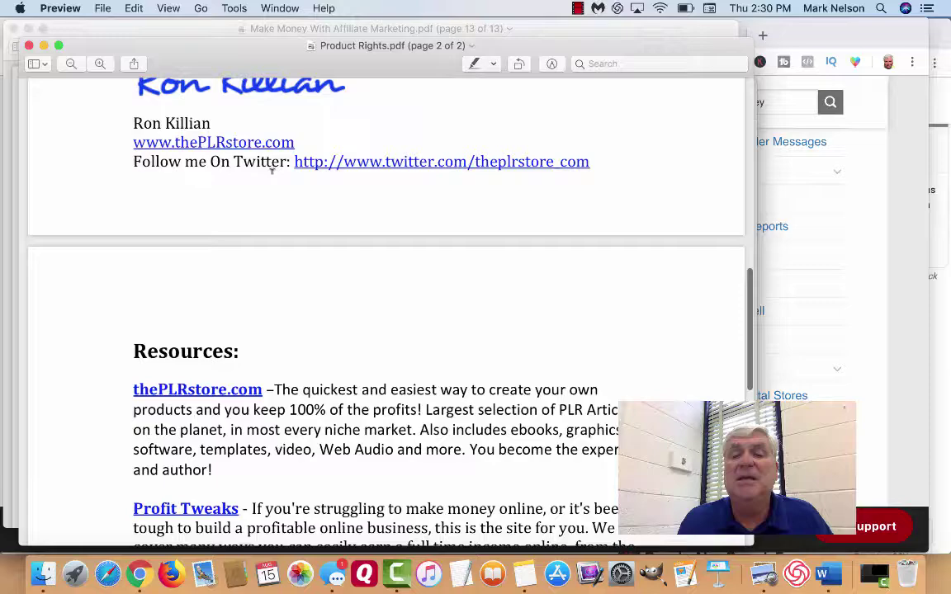
{"action": "scroll", "coordinate": [272, 169], "scroll_direction": "up", "scroll_amount": 5}
{"action": "scroll", "coordinate": [272, 171], "scroll_direction": "down", "scroll_amount": 1}
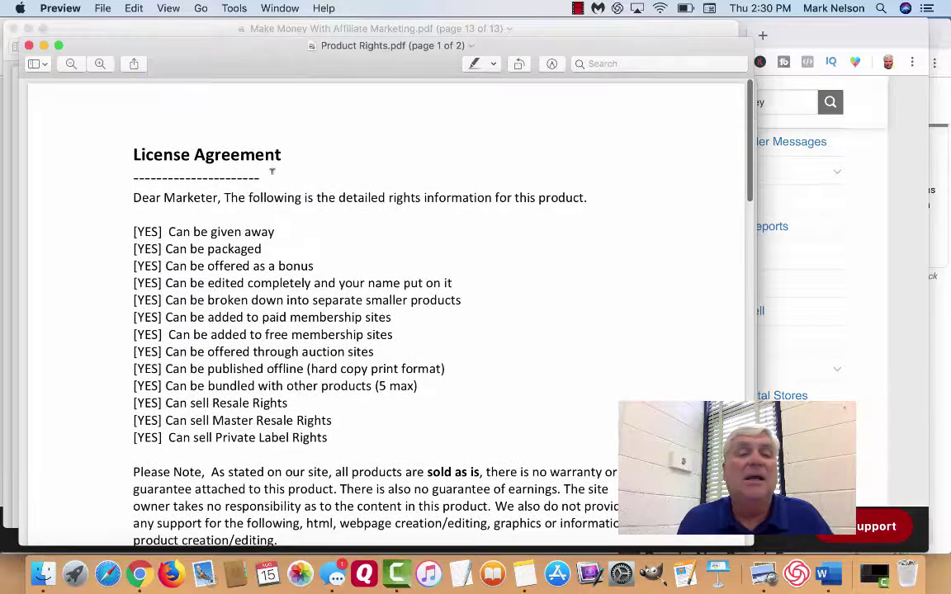
{"action": "left_click", "coordinate": [28, 45]}
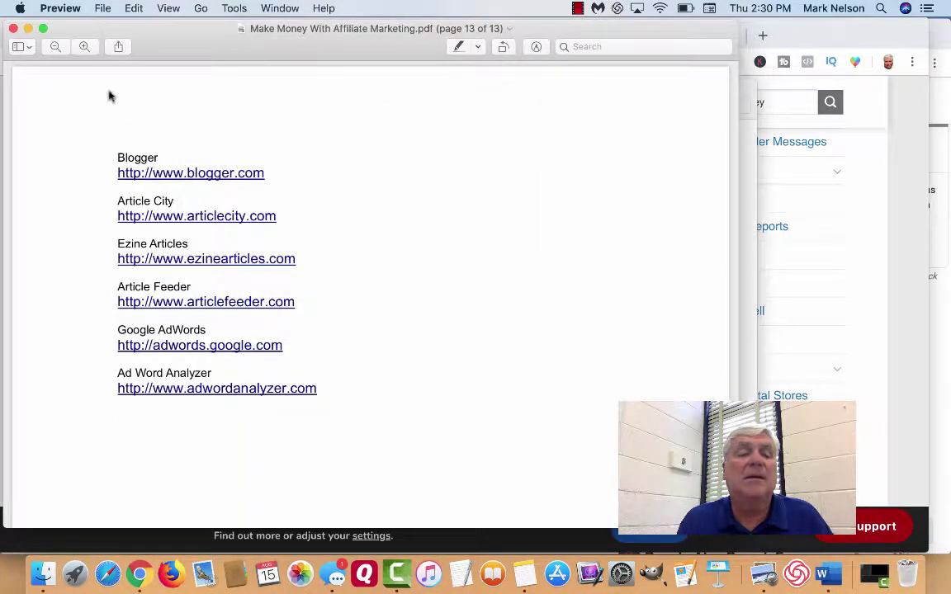
Scroll back through the affiliate marketing ebook PDF and minimize it
{"action": "scroll", "coordinate": [202, 91], "scroll_direction": "up", "scroll_amount": 5}
{"action": "scroll", "coordinate": [202, 92], "scroll_direction": "up", "scroll_amount": 5}
{"action": "scroll", "coordinate": [201, 93], "scroll_direction": "up", "scroll_amount": 5}
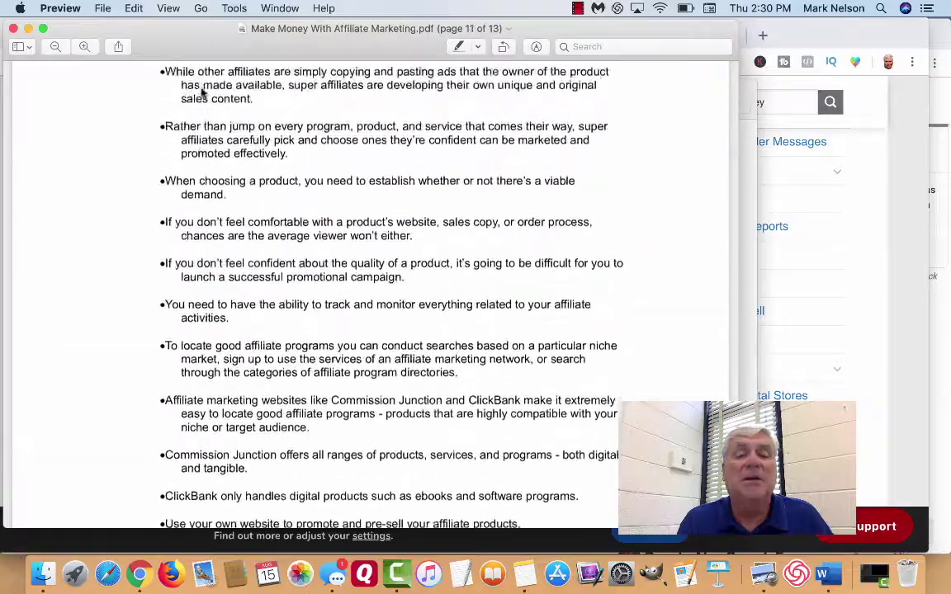
{"action": "scroll", "coordinate": [202, 92], "scroll_direction": "up", "scroll_amount": 5}
{"action": "scroll", "coordinate": [201, 92], "scroll_direction": "up", "scroll_amount": 5}
{"action": "scroll", "coordinate": [201, 93], "scroll_direction": "up", "scroll_amount": 5}
{"action": "scroll", "coordinate": [201, 93], "scroll_direction": "up", "scroll_amount": 10}
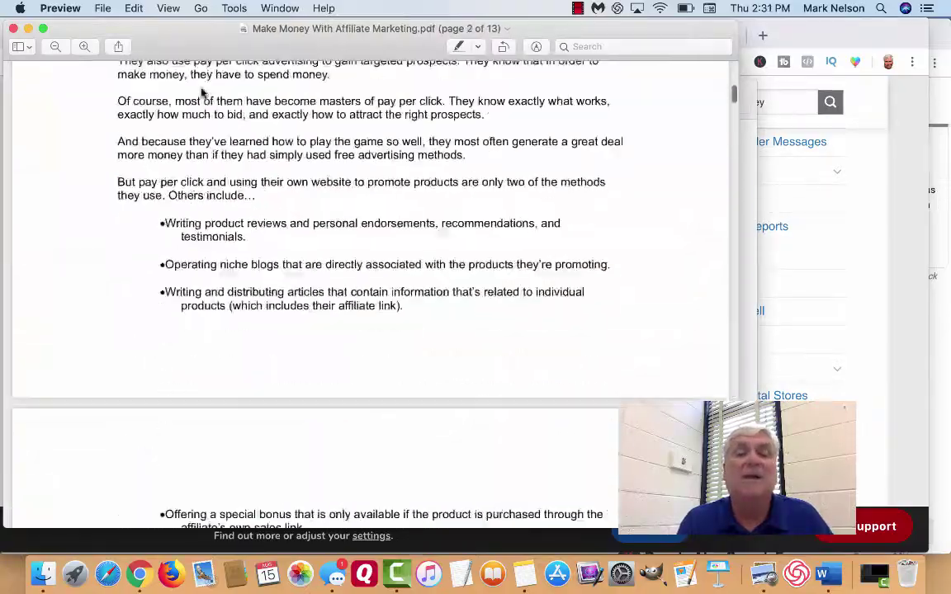
{"action": "scroll", "coordinate": [201, 93], "scroll_direction": "up", "scroll_amount": 10}
{"action": "scroll", "coordinate": [201, 92], "scroll_direction": "up", "scroll_amount": 2}
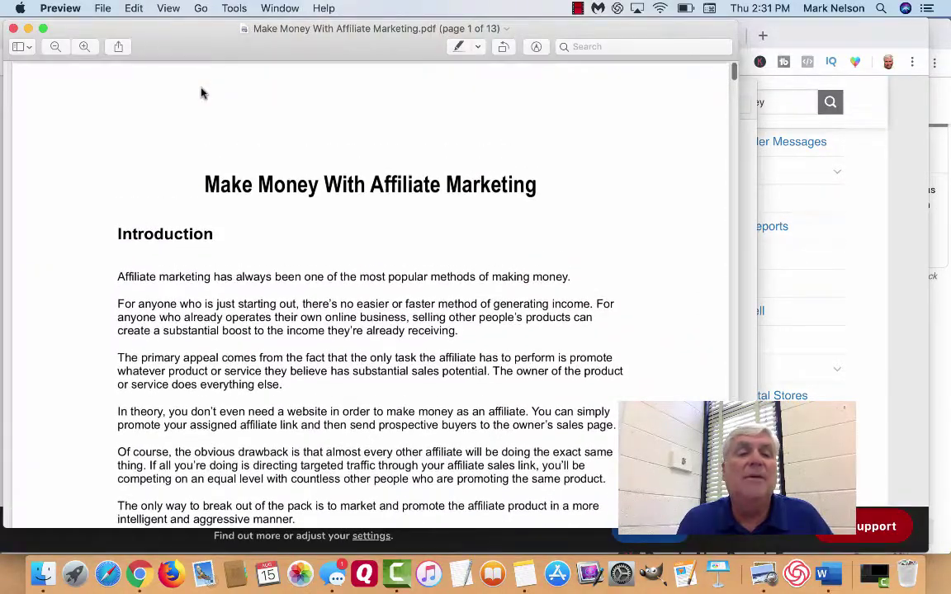
{"action": "left_click", "coordinate": [28, 28]}
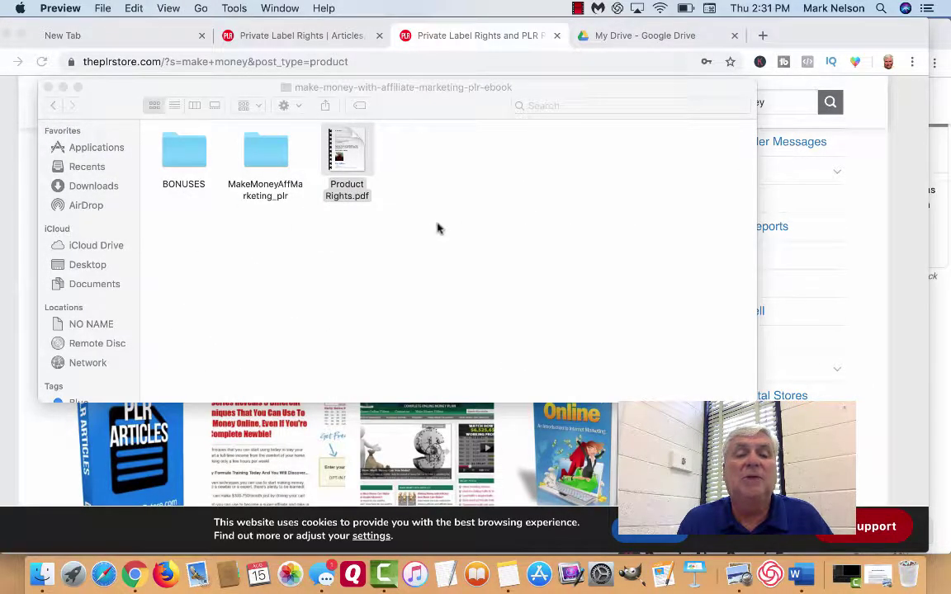
Check MakeMoneyAffMarketing_plr's Covers and Ebook folders, view the ebook PDF, then close Finder
{"action": "double_click", "coordinate": [266, 151]}
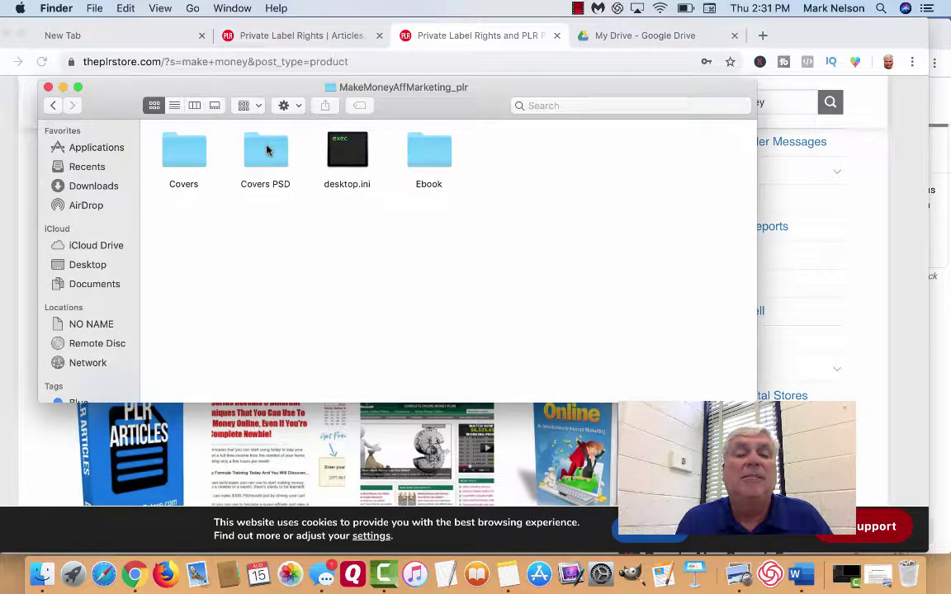
{"action": "left_click", "coordinate": [189, 153]}
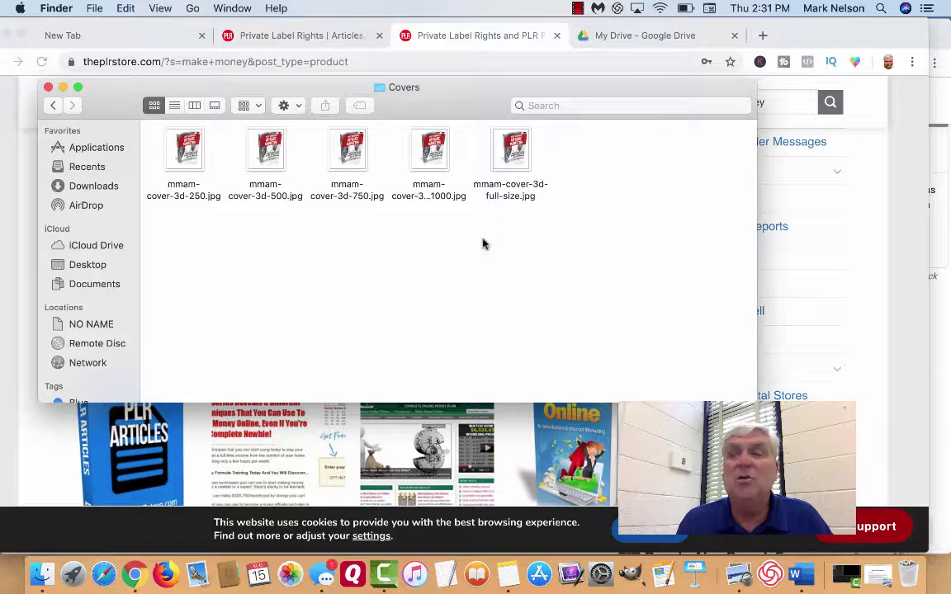
{"action": "left_click", "coordinate": [55, 105]}
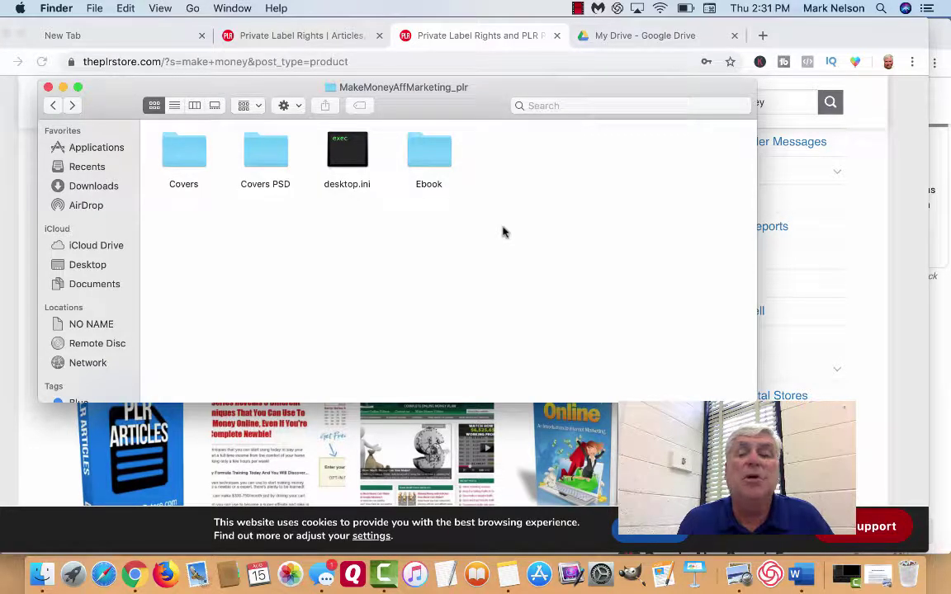
{"action": "double_click", "coordinate": [429, 151]}
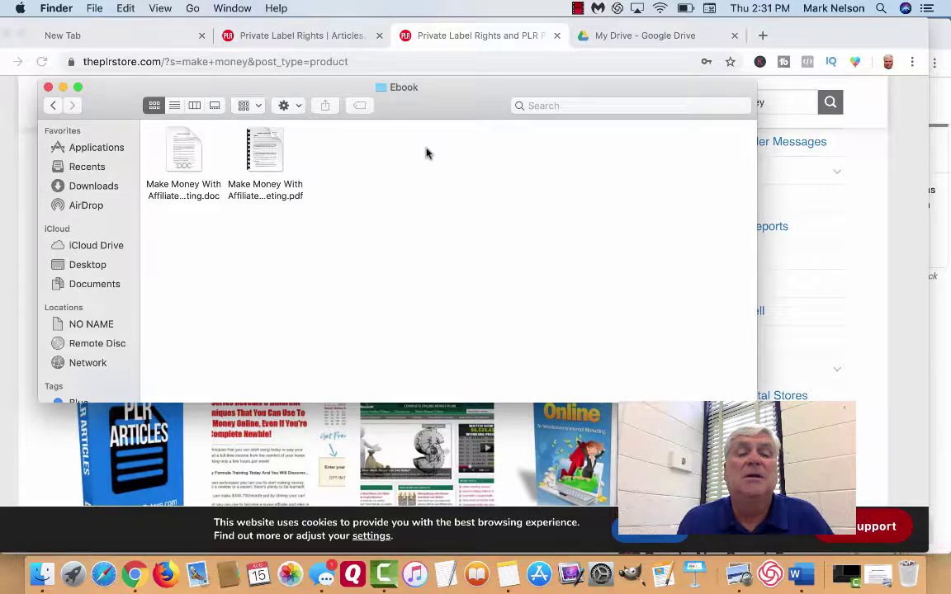
{"action": "double_click", "coordinate": [267, 148]}
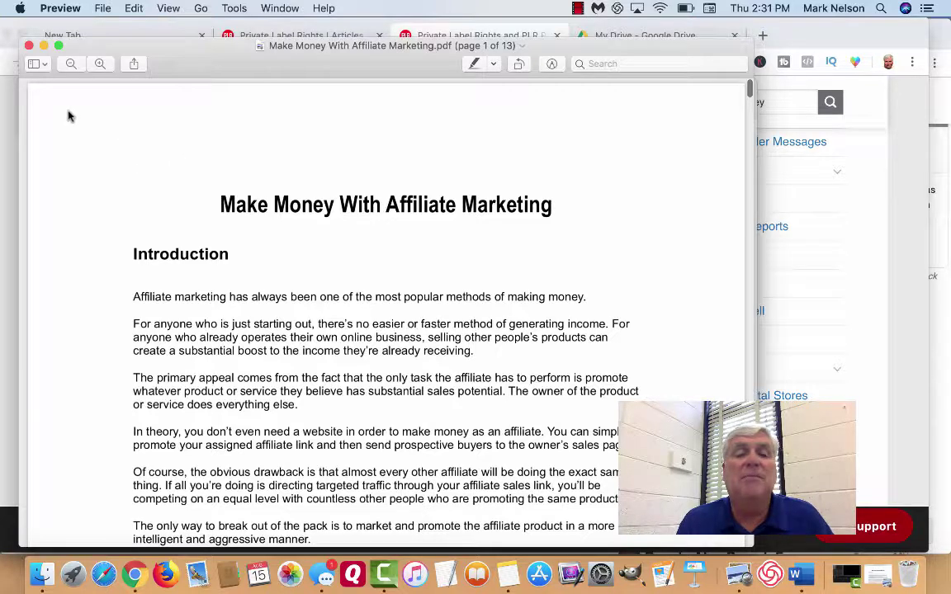
{"action": "left_click", "coordinate": [43, 45]}
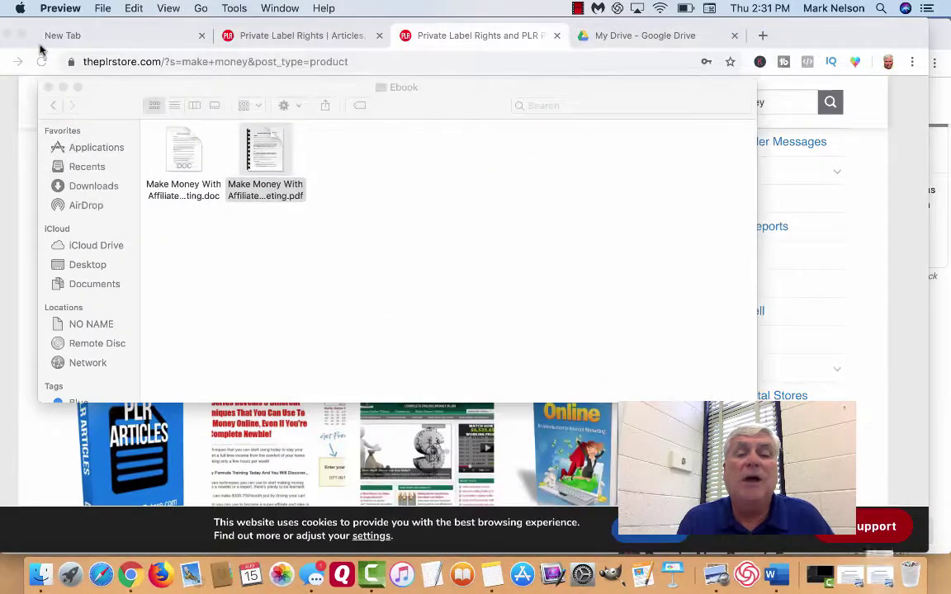
{"action": "left_click", "coordinate": [47, 86]}
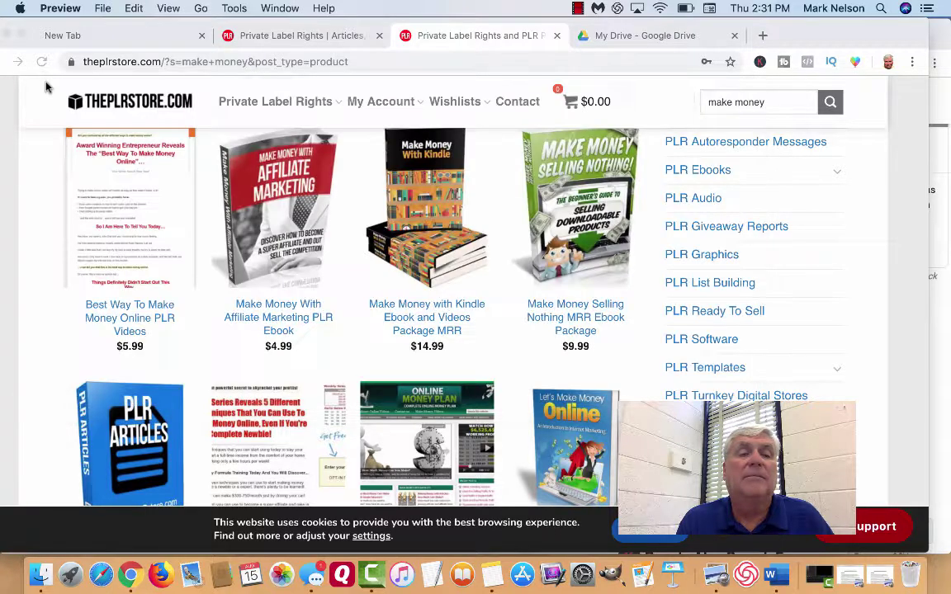
Upload the Make Money With Affiliate Marketing PDF from Recents into My Drive
{"action": "left_click", "coordinate": [652, 37]}
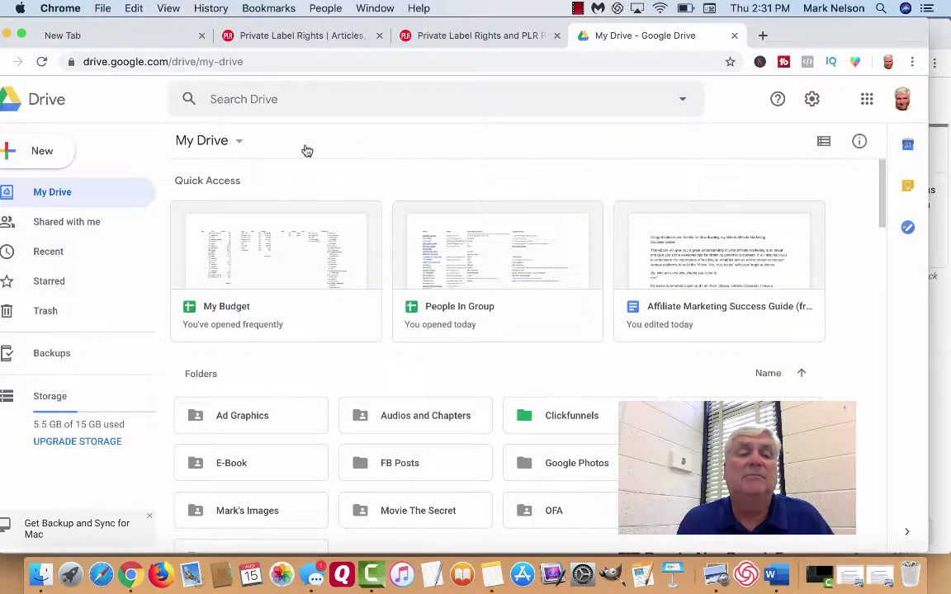
{"action": "left_click", "coordinate": [54, 154]}
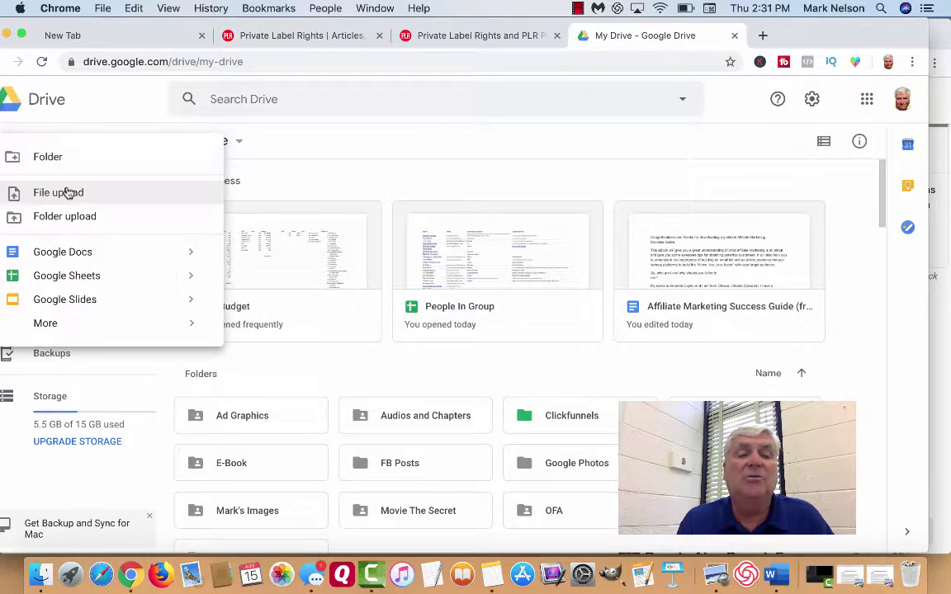
{"action": "left_click", "coordinate": [69, 193]}
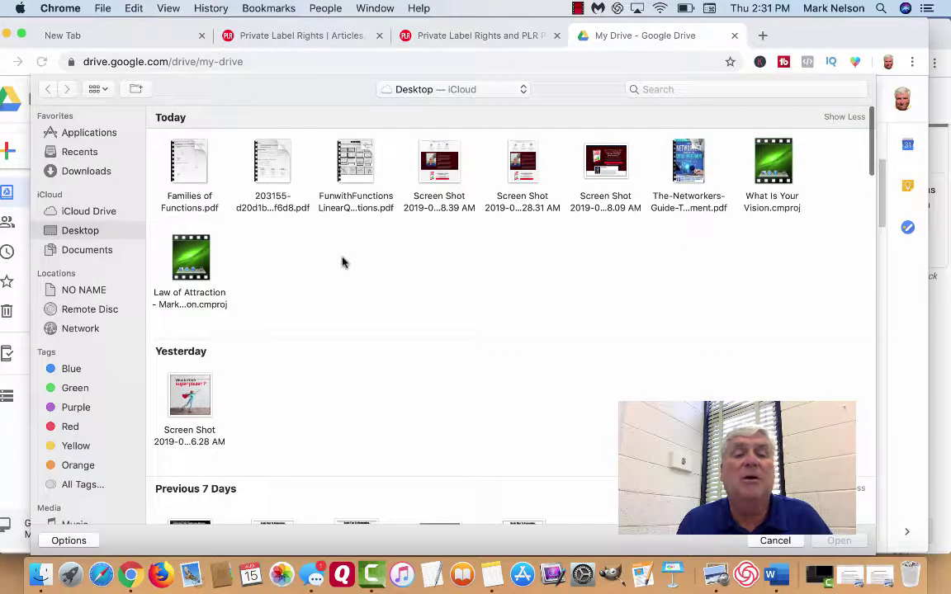
{"action": "left_click", "coordinate": [83, 174]}
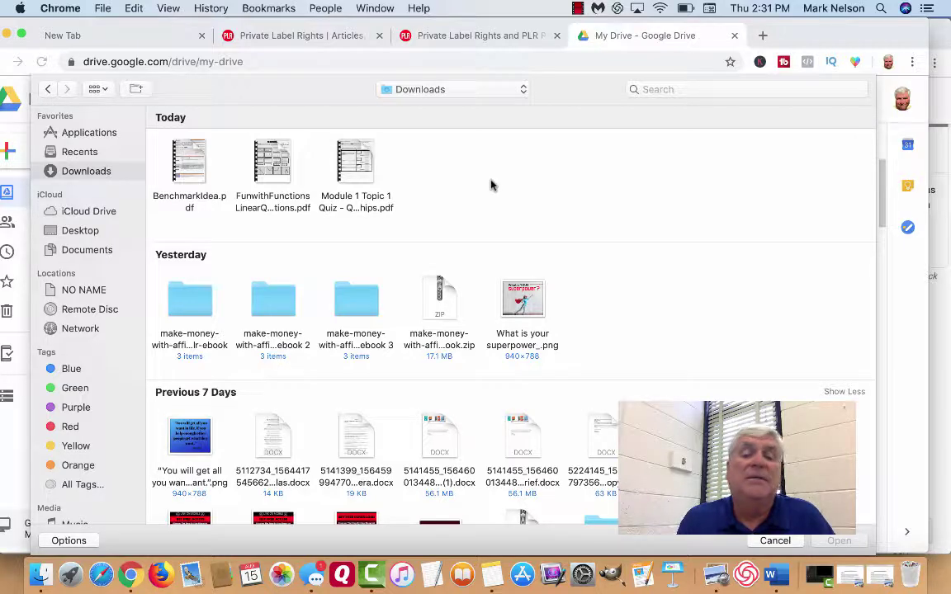
{"action": "scroll", "coordinate": [491, 185], "scroll_direction": "up", "scroll_amount": 2}
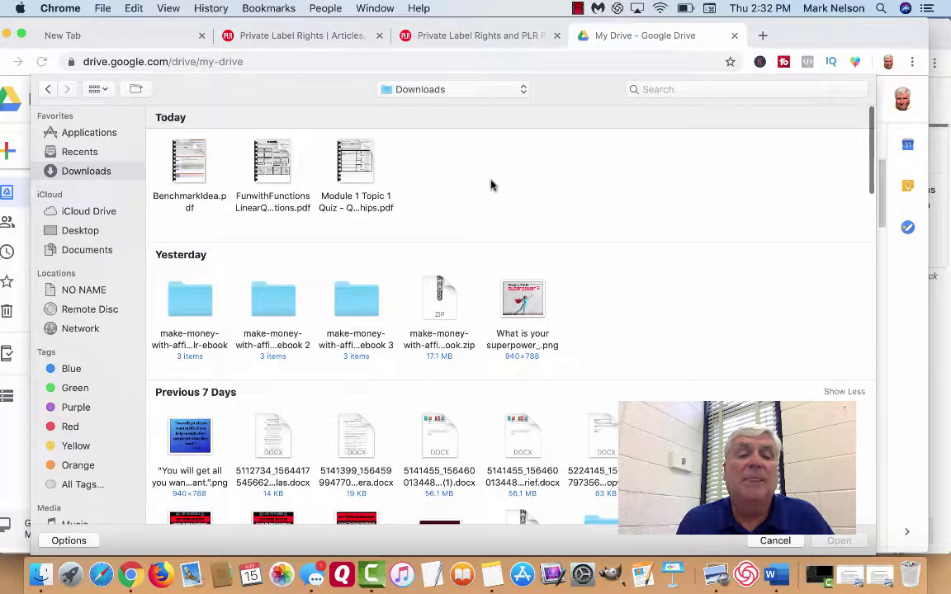
{"action": "scroll", "coordinate": [473, 209], "scroll_direction": "down", "scroll_amount": 1}
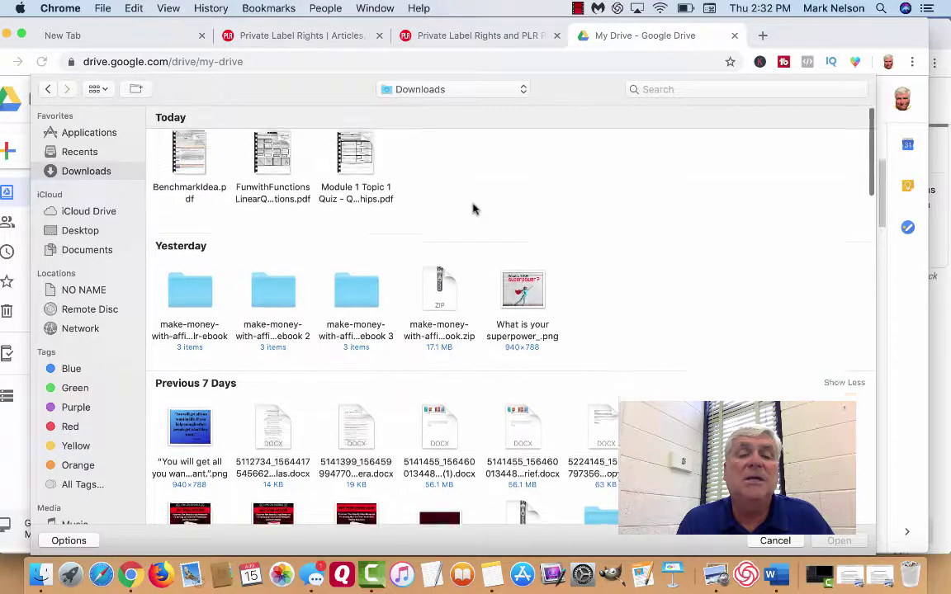
{"action": "scroll", "coordinate": [473, 207], "scroll_direction": "down", "scroll_amount": 5}
{"action": "scroll", "coordinate": [473, 206], "scroll_direction": "up", "scroll_amount": 5}
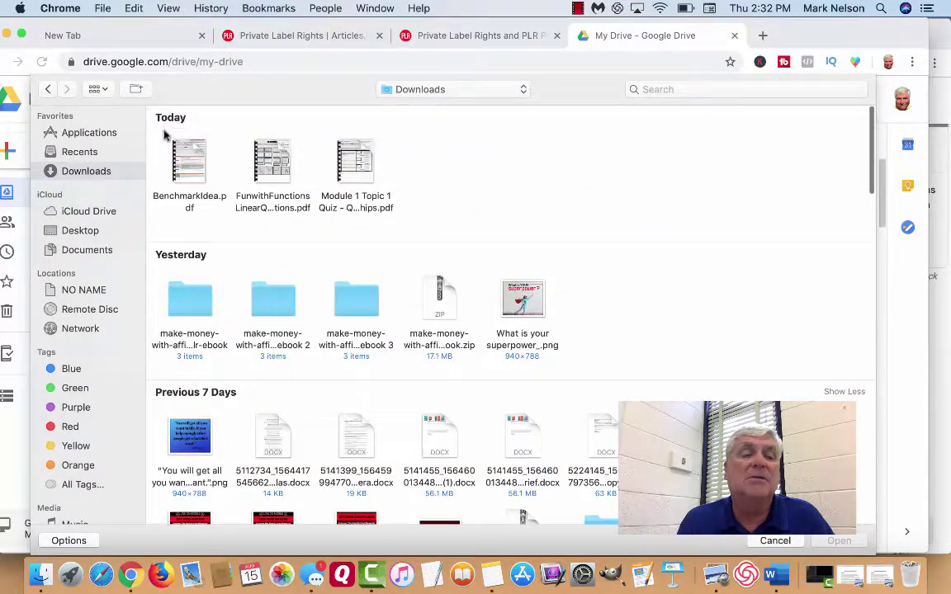
{"action": "left_click", "coordinate": [88, 154]}
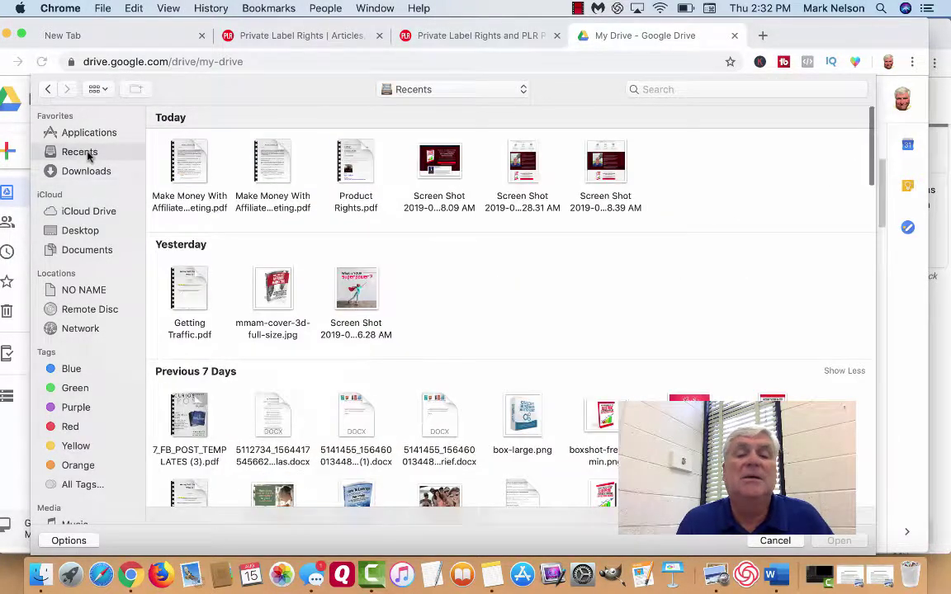
{"action": "mouse_move", "coordinate": [190, 161]}
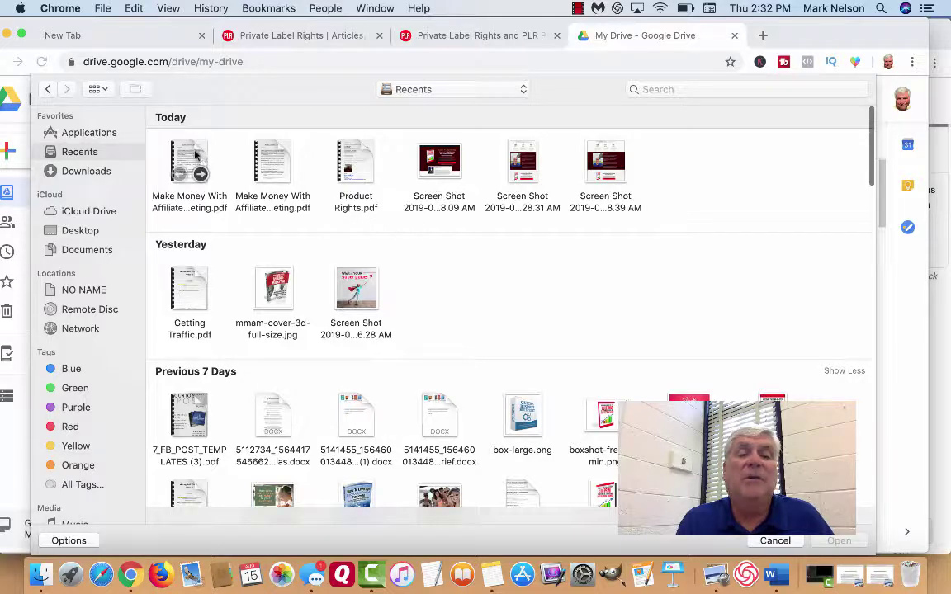
{"action": "left_click", "coordinate": [194, 155]}
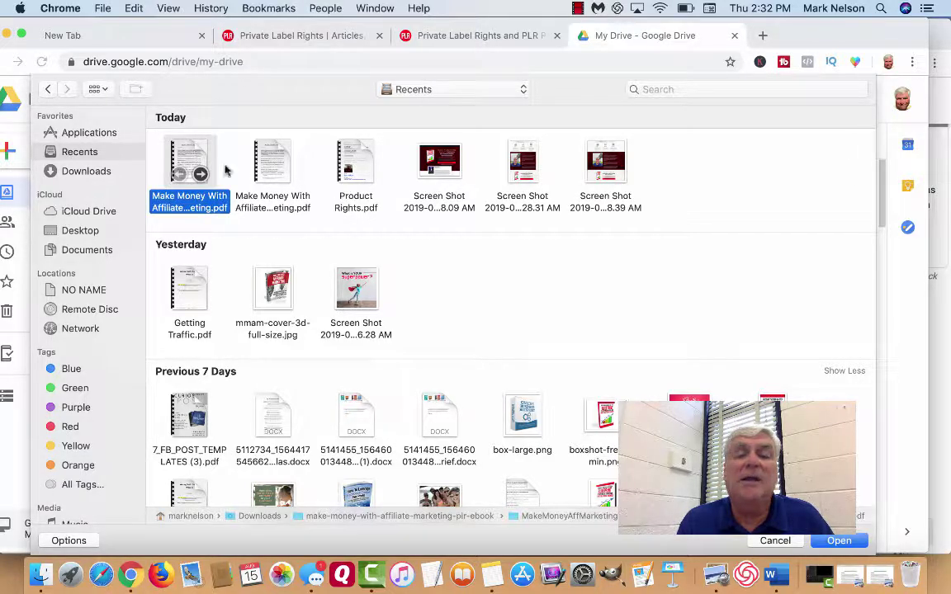
{"action": "left_click", "coordinate": [839, 540]}
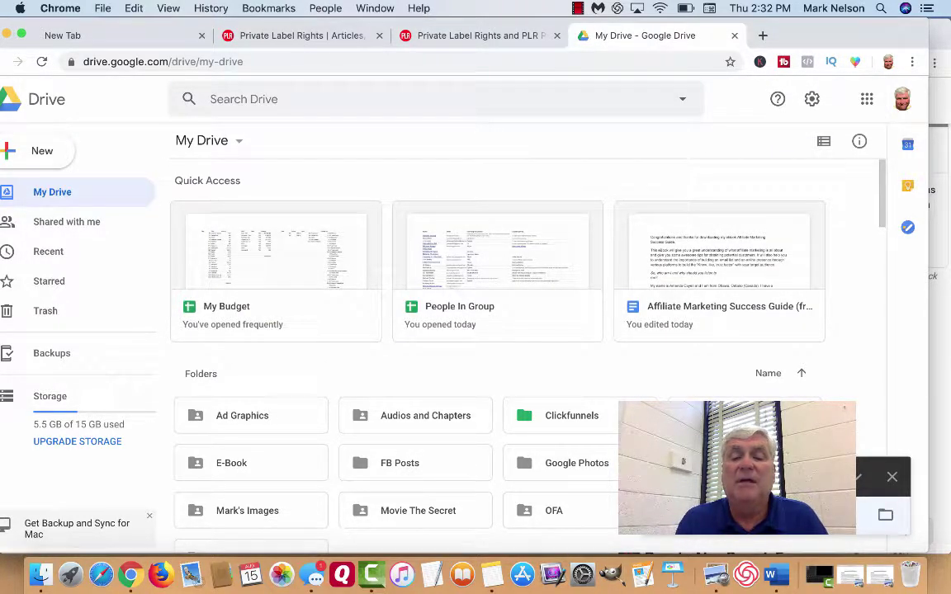
Preview the uploaded ebook PDF and open it with Google Docs
{"action": "left_click", "coordinate": [777, 515]}
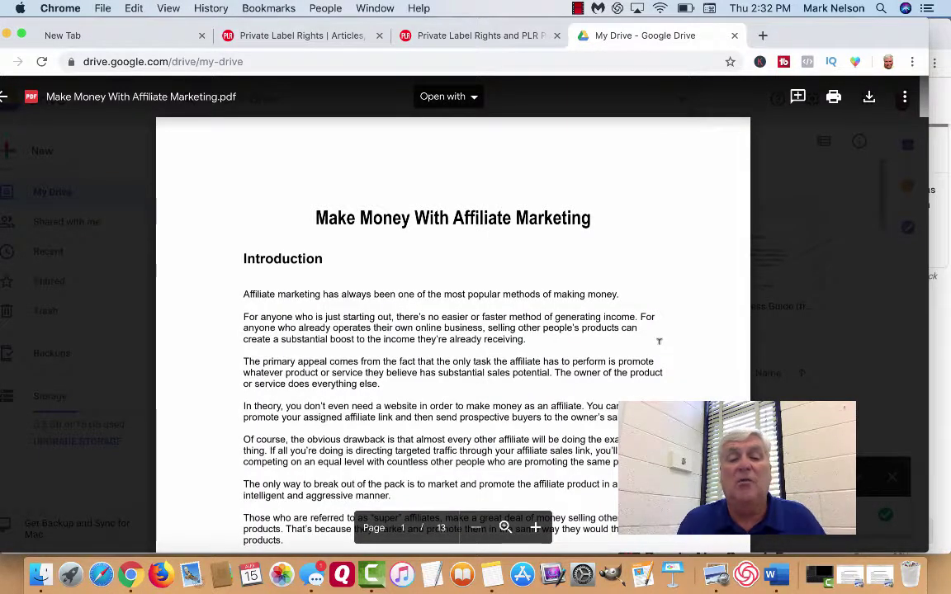
{"action": "scroll", "coordinate": [659, 341], "scroll_direction": "down", "scroll_amount": 4}
{"action": "scroll", "coordinate": [659, 341], "scroll_direction": "down", "scroll_amount": 2}
{"action": "scroll", "coordinate": [659, 341], "scroll_direction": "down", "scroll_amount": 4}
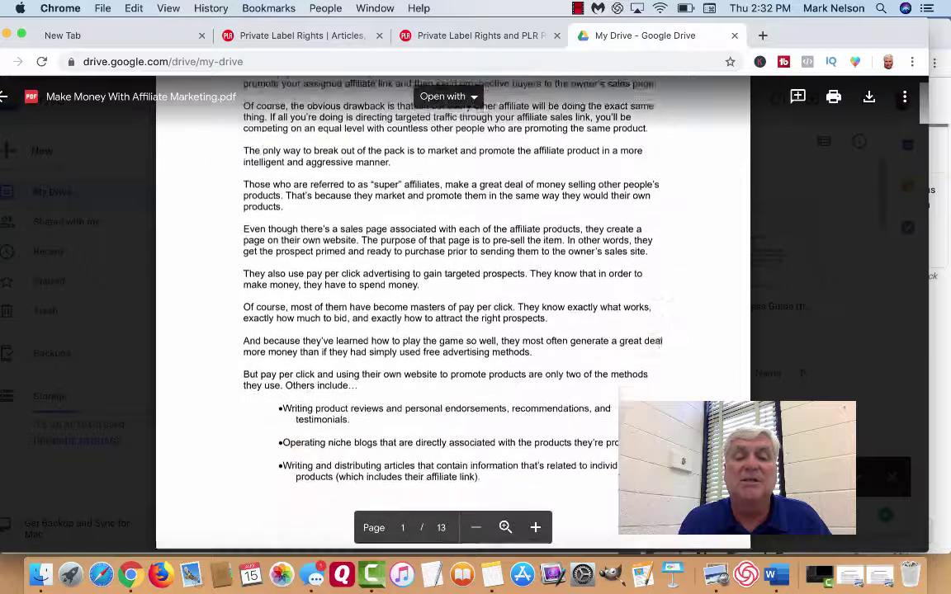
{"action": "scroll", "coordinate": [659, 341], "scroll_direction": "down", "scroll_amount": 1}
{"action": "scroll", "coordinate": [659, 341], "scroll_direction": "down", "scroll_amount": 1}
{"action": "scroll", "coordinate": [659, 341], "scroll_direction": "up", "scroll_amount": 10}
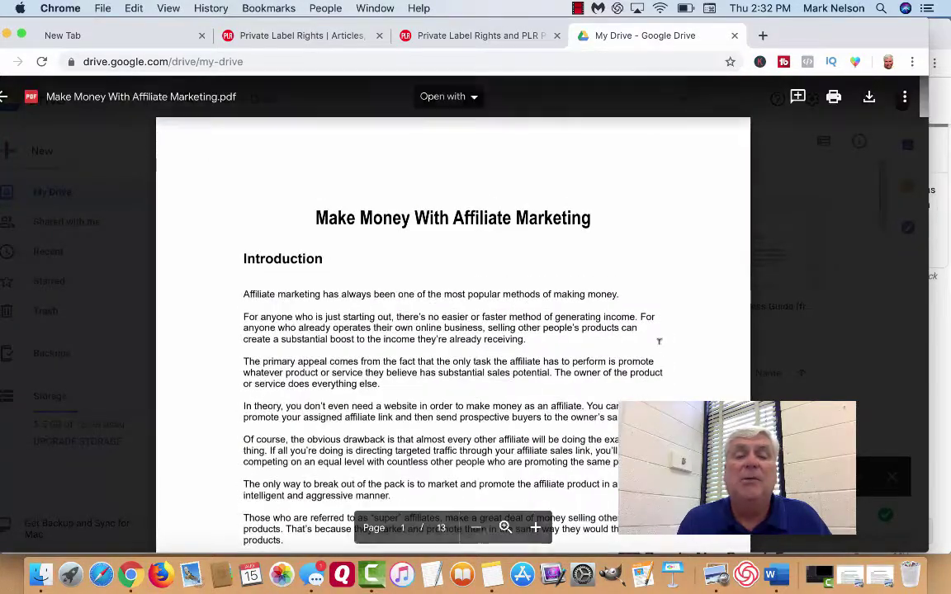
{"action": "left_click", "coordinate": [476, 102]}
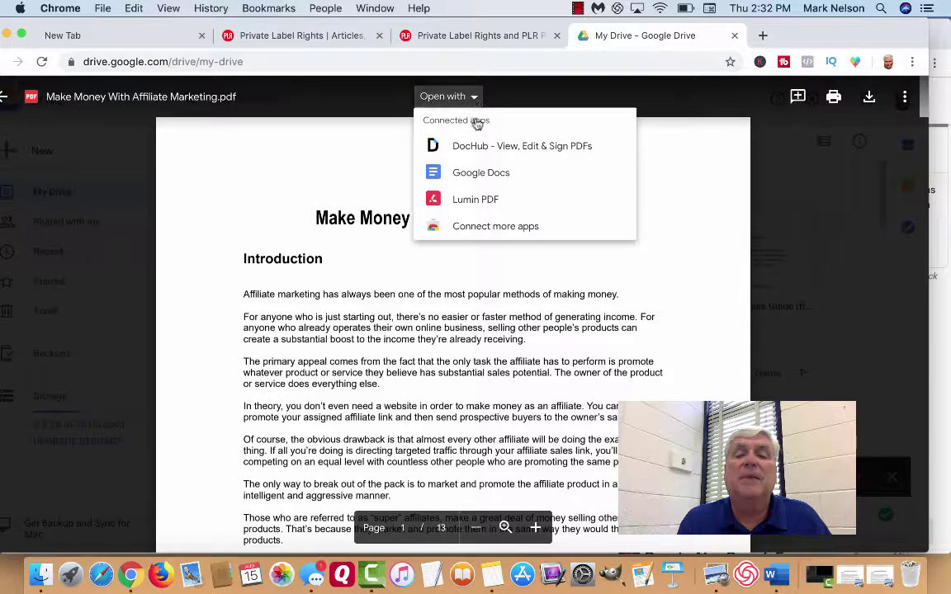
{"action": "left_click", "coordinate": [477, 172]}
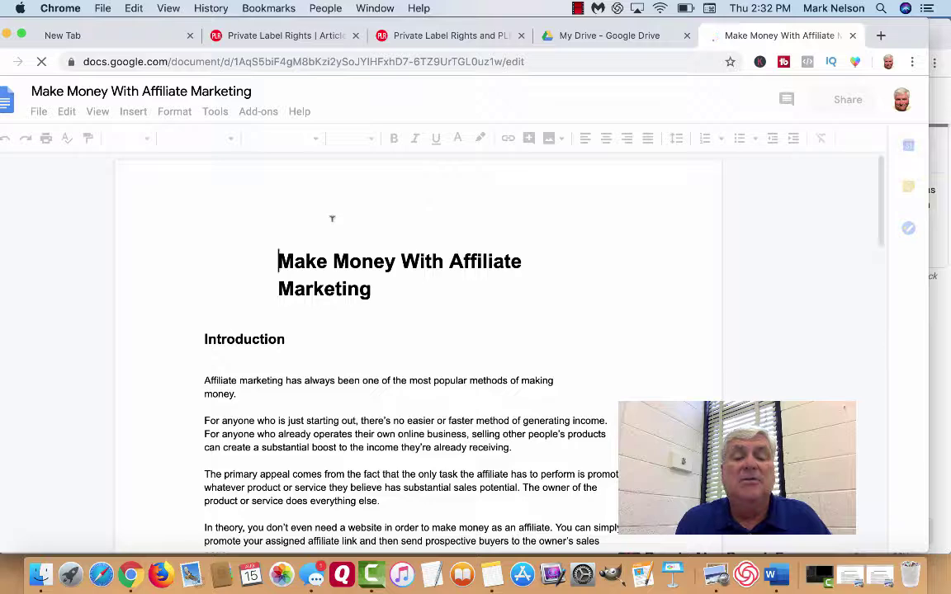
Test editing by adding and removing a blank line after the Introduction heading
{"action": "scroll", "coordinate": [212, 314], "scroll_direction": "down", "scroll_amount": 2}
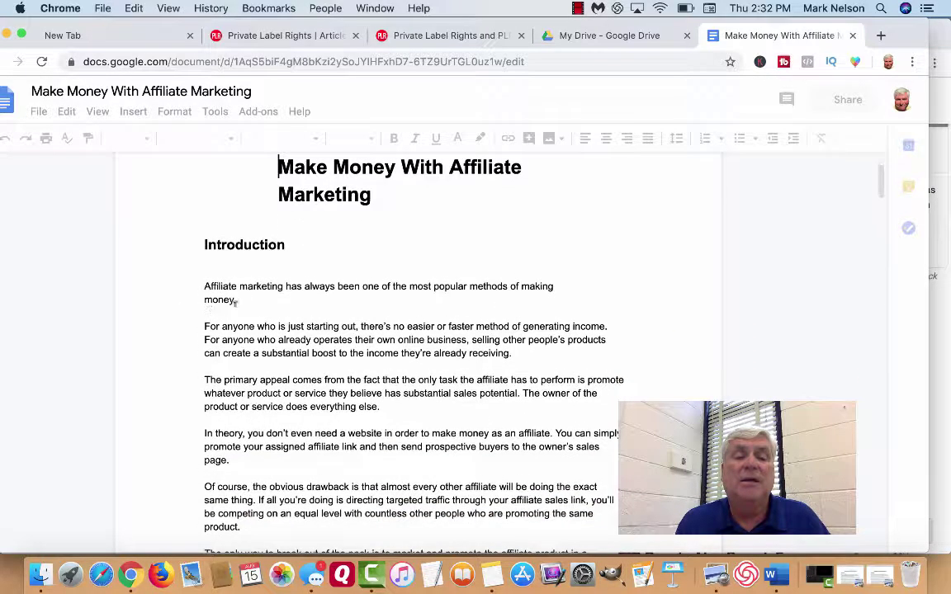
{"action": "left_click", "coordinate": [244, 245]}
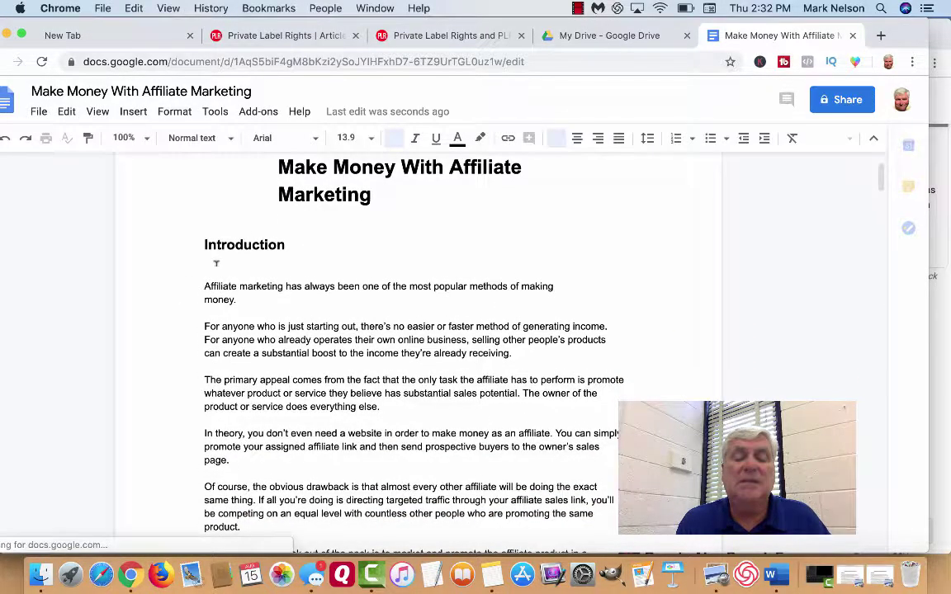
{"action": "left_click", "coordinate": [288, 243]}
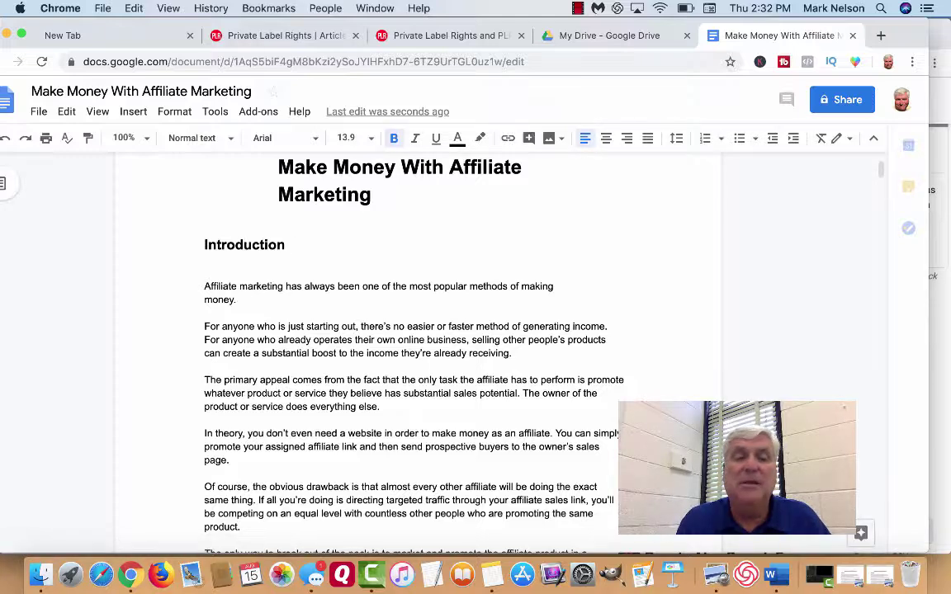
{"action": "key", "text": "Return"}
{"action": "key", "text": "Return"}
{"action": "key", "text": "Return"}
{"action": "key", "text": "Return"}
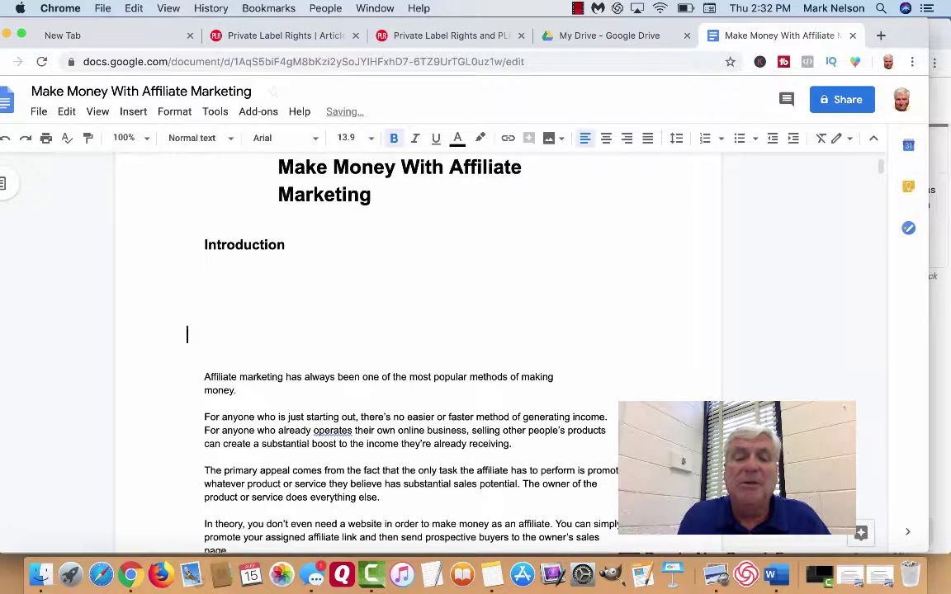
{"action": "key", "text": "BackSpace"}
{"action": "key", "text": "BackSpace"}
{"action": "key", "text": "BackSpace"}
{"action": "key", "text": "BackSpace"}
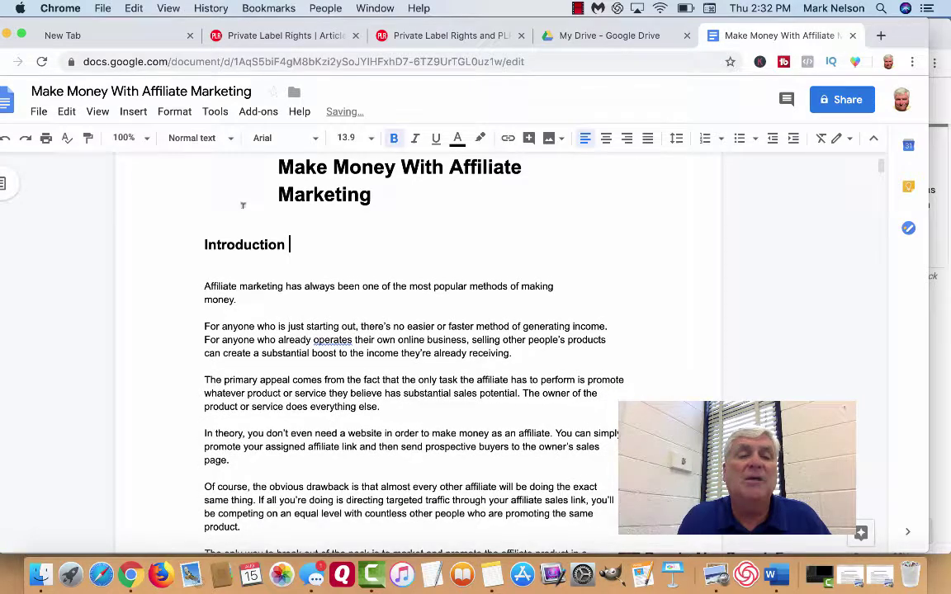
{"action": "left_click", "coordinate": [39, 113]}
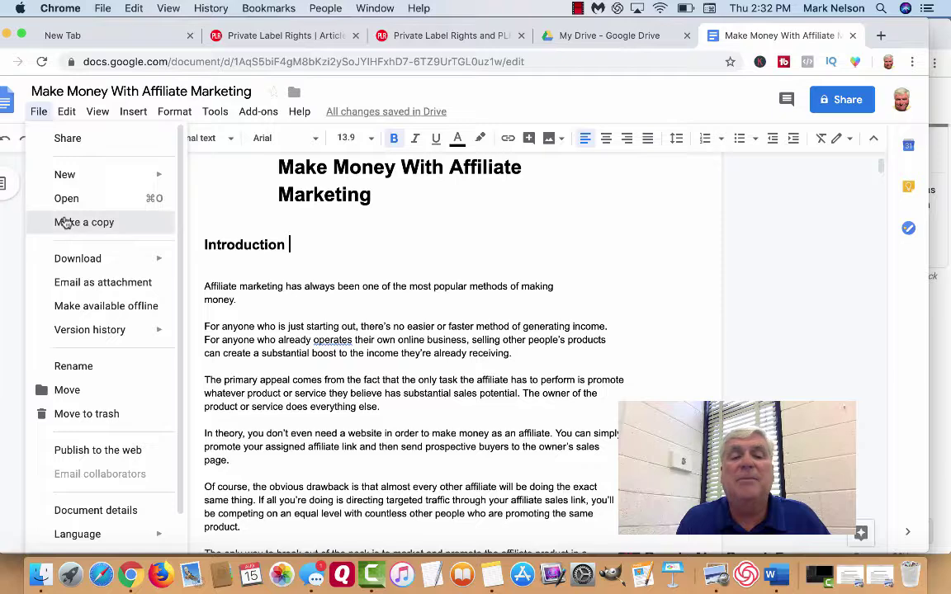
Create 'Copy of Make Money With Affiliate Marketing' in My Drive and scroll through it
{"action": "left_click", "coordinate": [65, 221]}
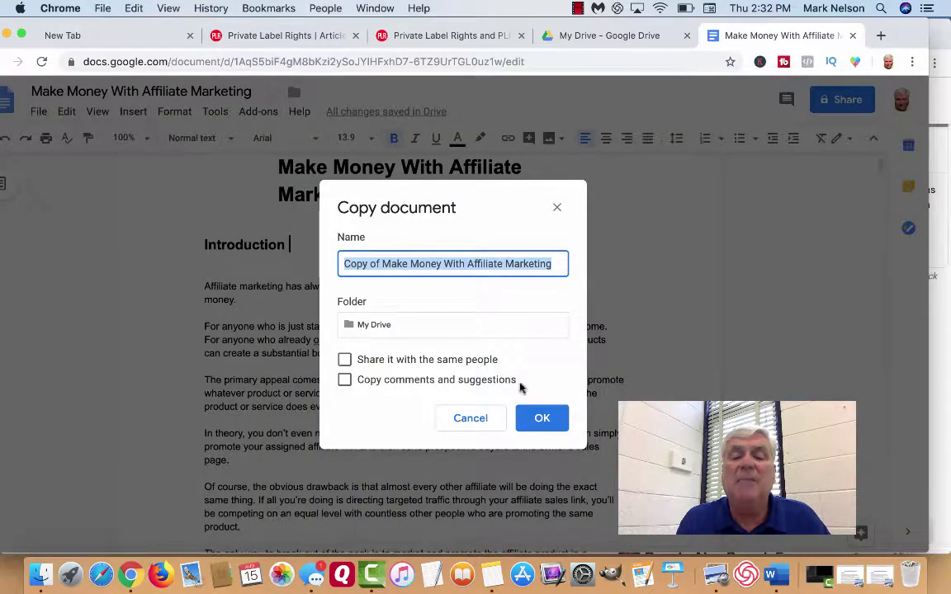
{"action": "left_click", "coordinate": [544, 420]}
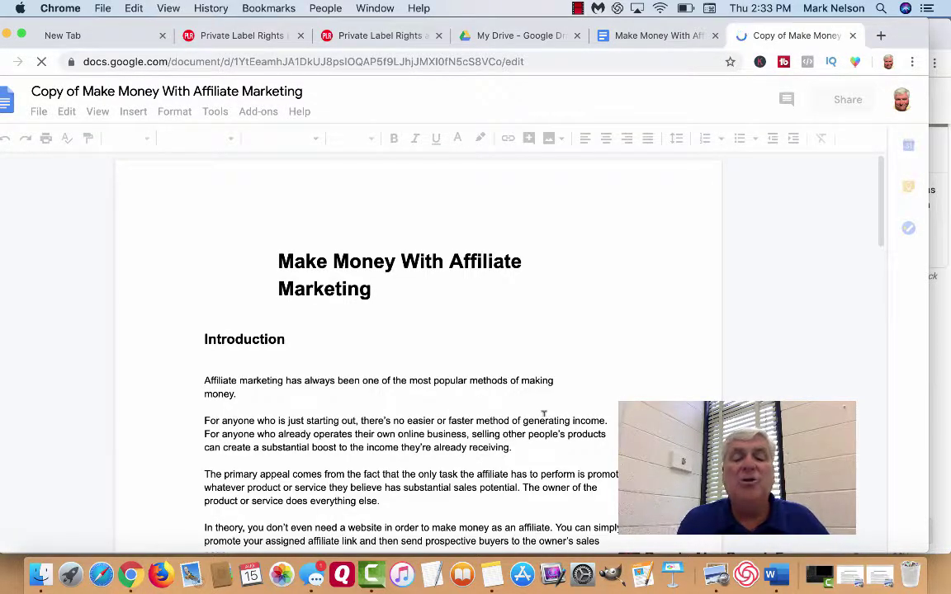
{"action": "scroll", "coordinate": [544, 414], "scroll_direction": "down", "scroll_amount": 5}
{"action": "scroll", "coordinate": [545, 414], "scroll_direction": "down", "scroll_amount": 3}
{"action": "scroll", "coordinate": [544, 414], "scroll_direction": "down", "scroll_amount": 5}
{"action": "scroll", "coordinate": [544, 413], "scroll_direction": "down", "scroll_amount": 2}
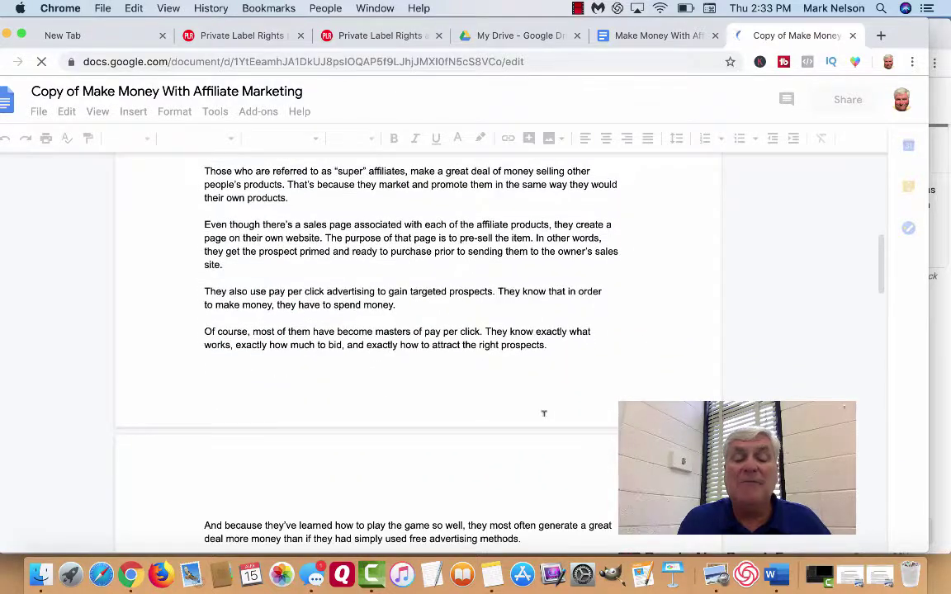
{"action": "scroll", "coordinate": [544, 413], "scroll_direction": "down", "scroll_amount": 10}
{"action": "scroll", "coordinate": [545, 414], "scroll_direction": "down", "scroll_amount": 3}
{"action": "scroll", "coordinate": [544, 414], "scroll_direction": "down", "scroll_amount": 3}
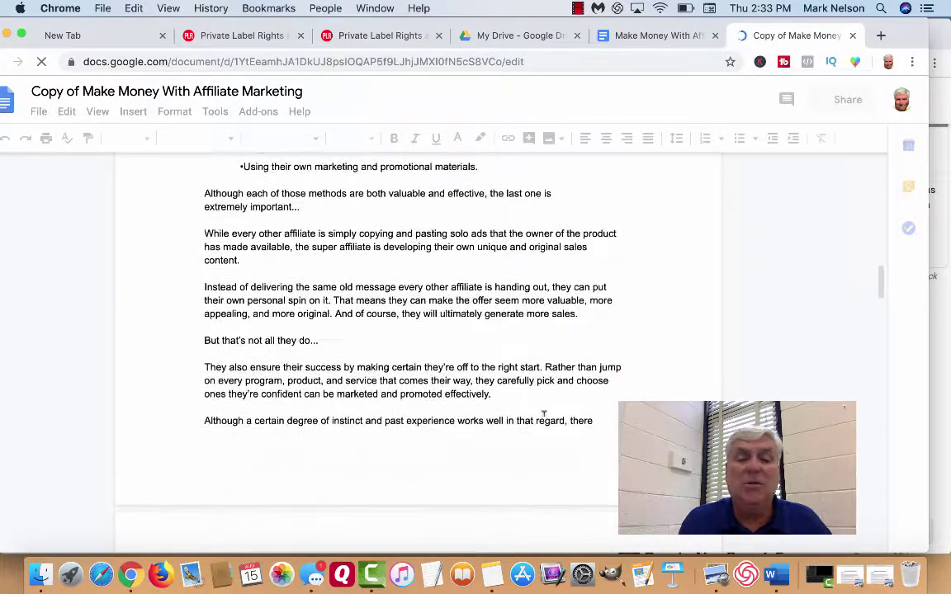
{"action": "scroll", "coordinate": [544, 413], "scroll_direction": "down", "scroll_amount": 5}
{"action": "scroll", "coordinate": [545, 413], "scroll_direction": "down", "scroll_amount": 3}
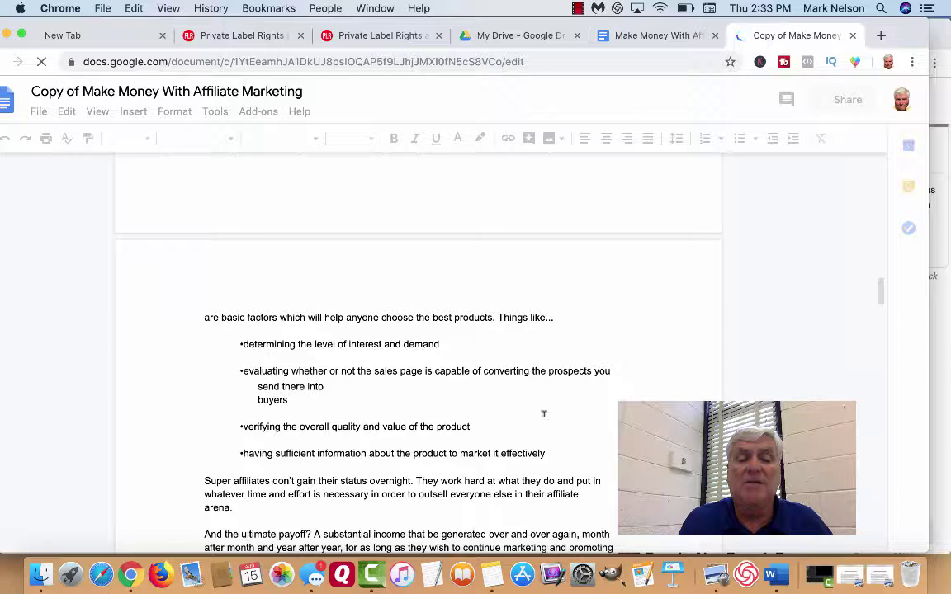
{"action": "scroll", "coordinate": [419, 347], "scroll_direction": "down", "scroll_amount": 10}
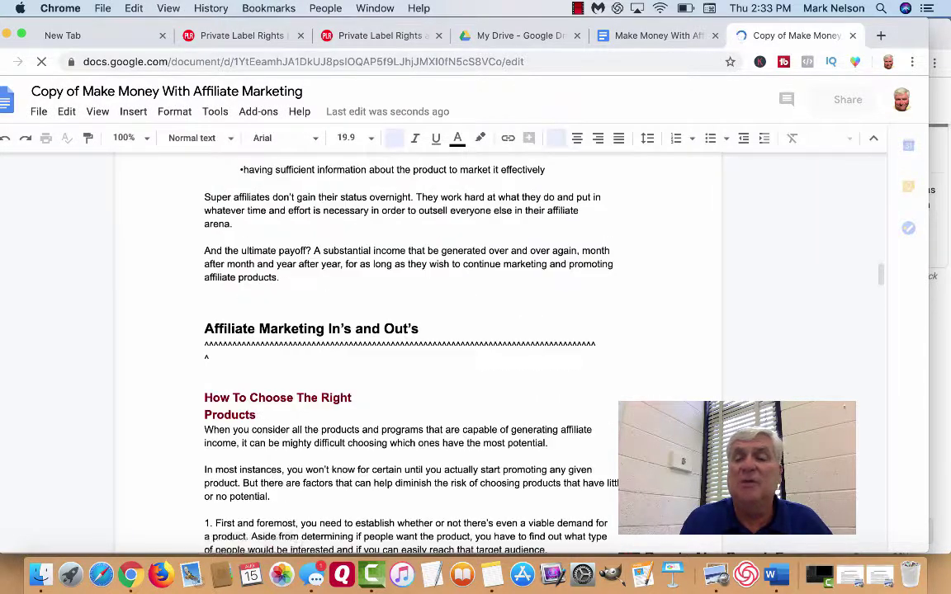
{"action": "scroll", "coordinate": [419, 347], "scroll_direction": "down", "scroll_amount": 3}
{"action": "scroll", "coordinate": [419, 347], "scroll_direction": "down", "scroll_amount": 2}
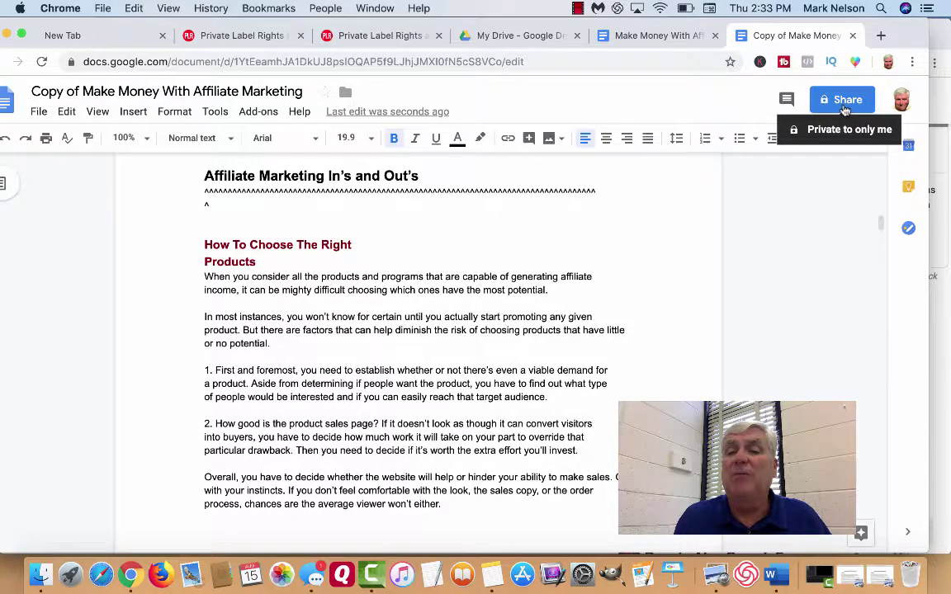
Turn on anyone-with-the-link viewing for the ebook copy and copy its shareable link
{"action": "left_click", "coordinate": [844, 103]}
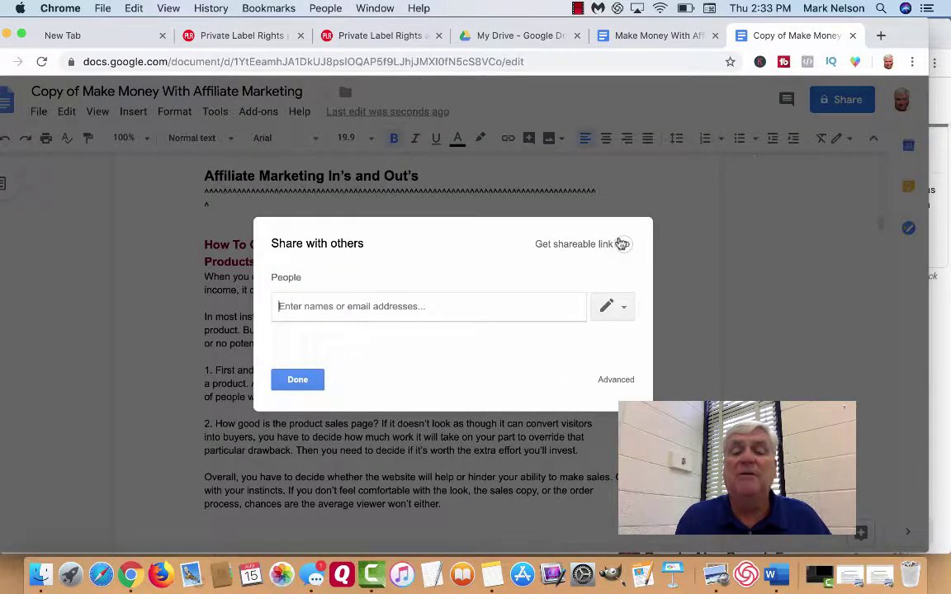
{"action": "left_click", "coordinate": [625, 246]}
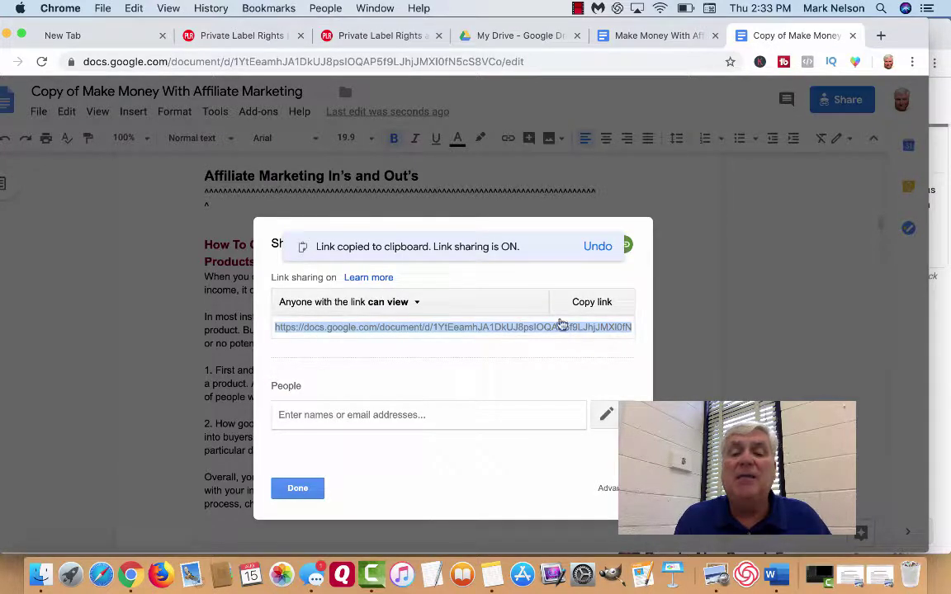
{"action": "left_click", "coordinate": [584, 304]}
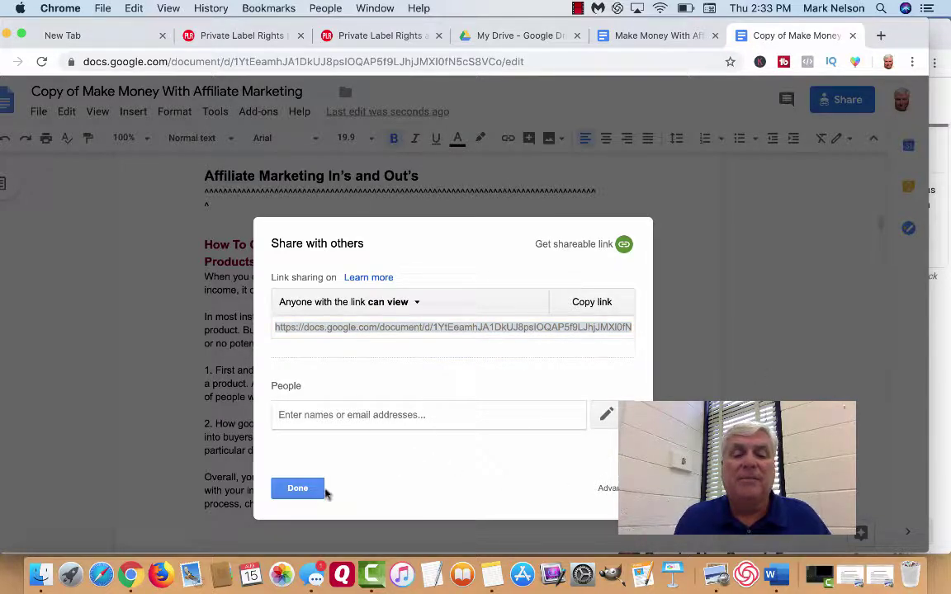
{"action": "left_click", "coordinate": [306, 489]}
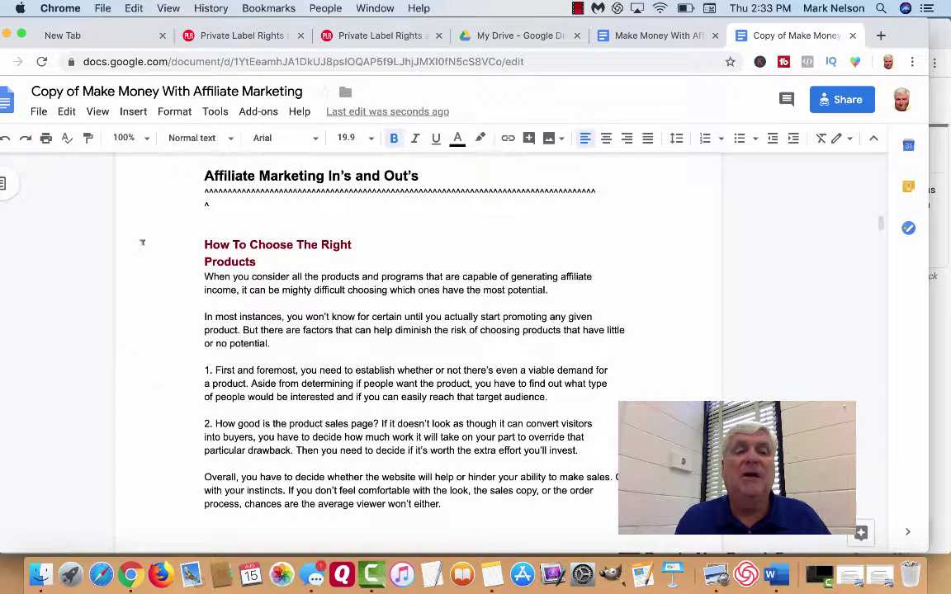
Return to the thePLRstore.com tab and scroll up to its Private Label Rights introduction
{"action": "left_click", "coordinate": [238, 38]}
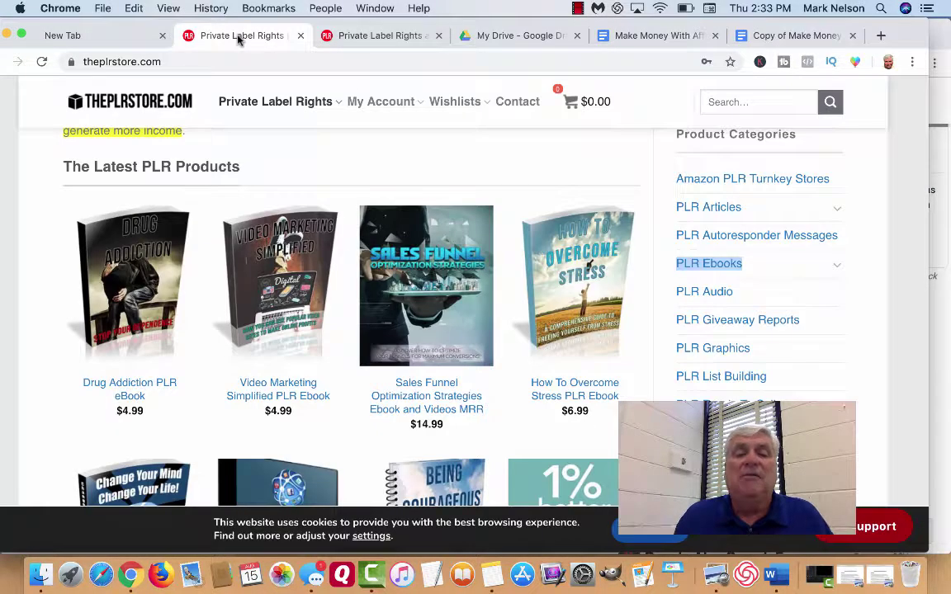
{"action": "scroll", "coordinate": [312, 194], "scroll_direction": "up", "scroll_amount": 5}
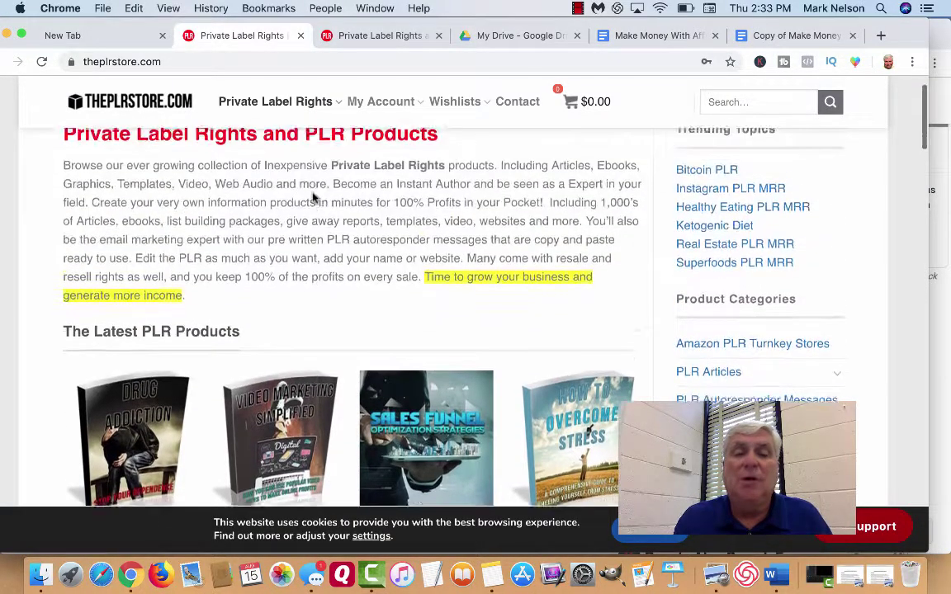